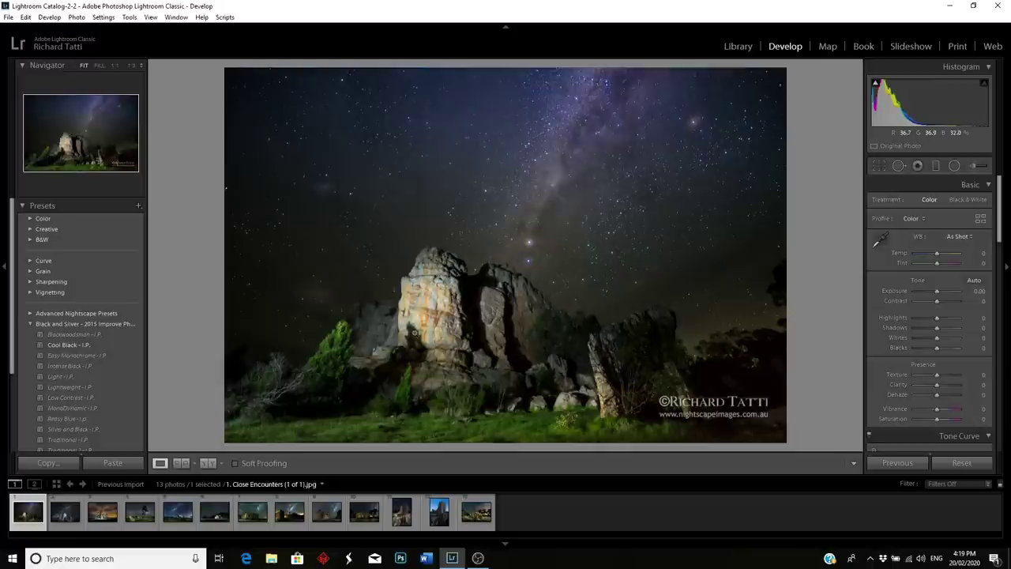
# Examine the light and shadow on the rock formation, trees and grass in the Close Encounters photo at close range.
pyautogui.click(412, 332)
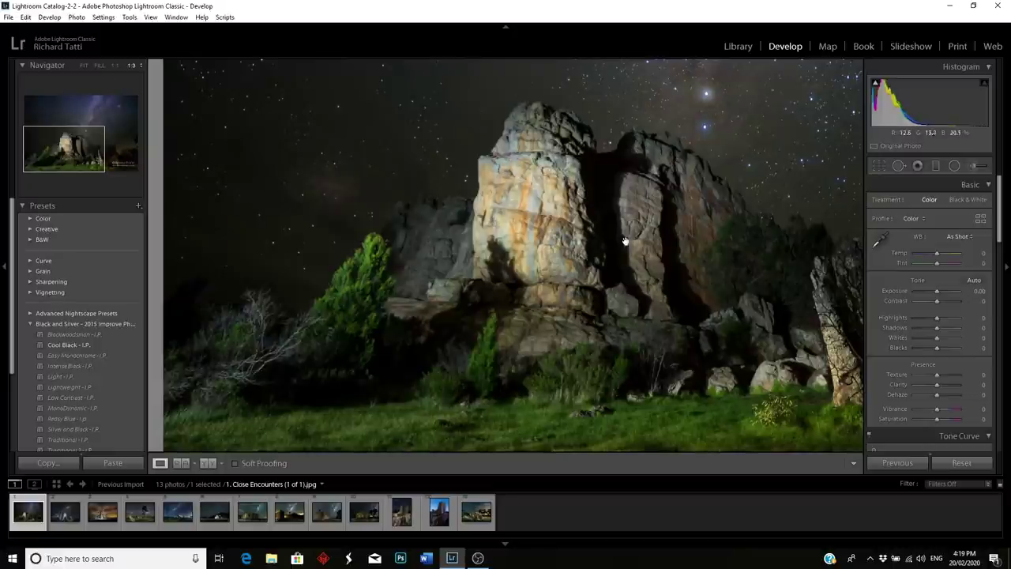
pyautogui.moveTo(582, 213); pyautogui.dragTo(534, 264)
pyautogui.moveTo(739, 316); pyautogui.dragTo(542, 281)
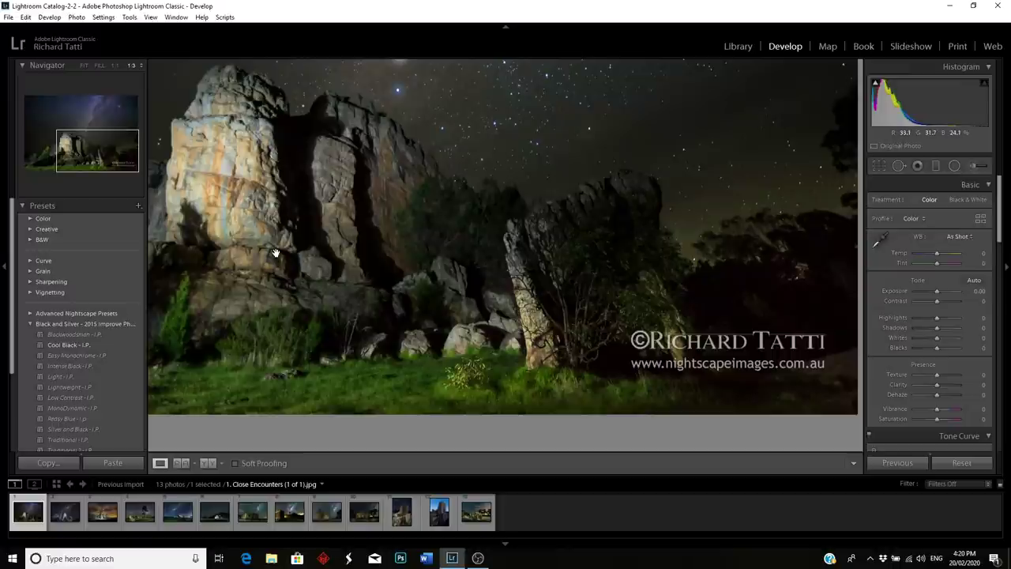
pyautogui.click(444, 297)
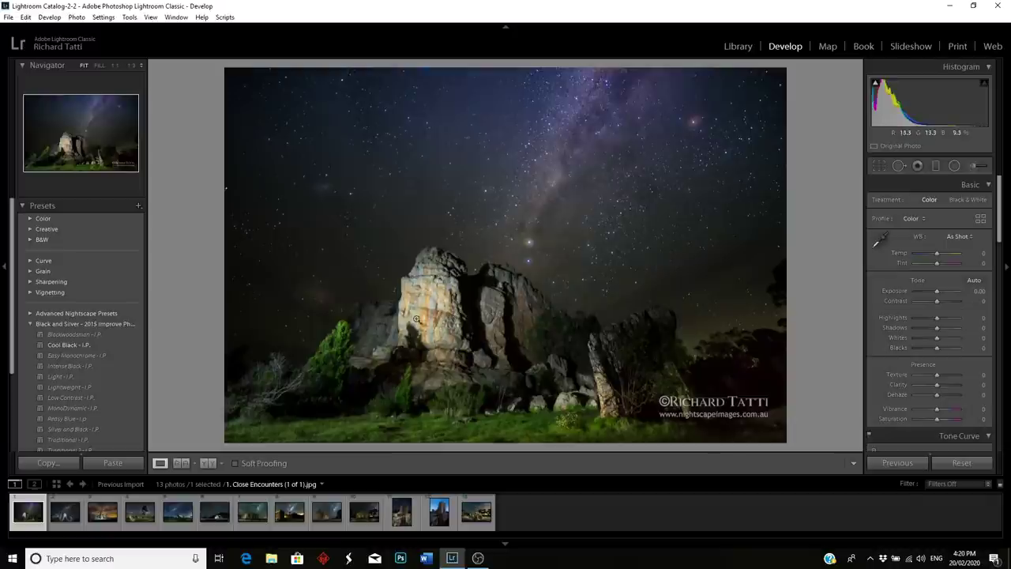
pyautogui.click(436, 306)
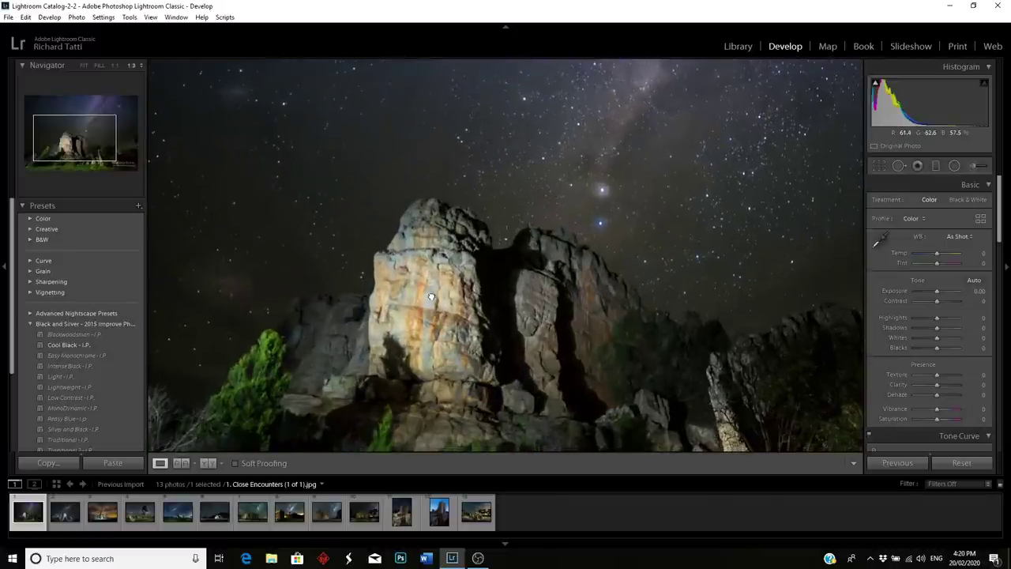
pyautogui.moveTo(428, 321); pyautogui.dragTo(430, 275)
pyautogui.moveTo(410, 322); pyautogui.dragTo(433, 269)
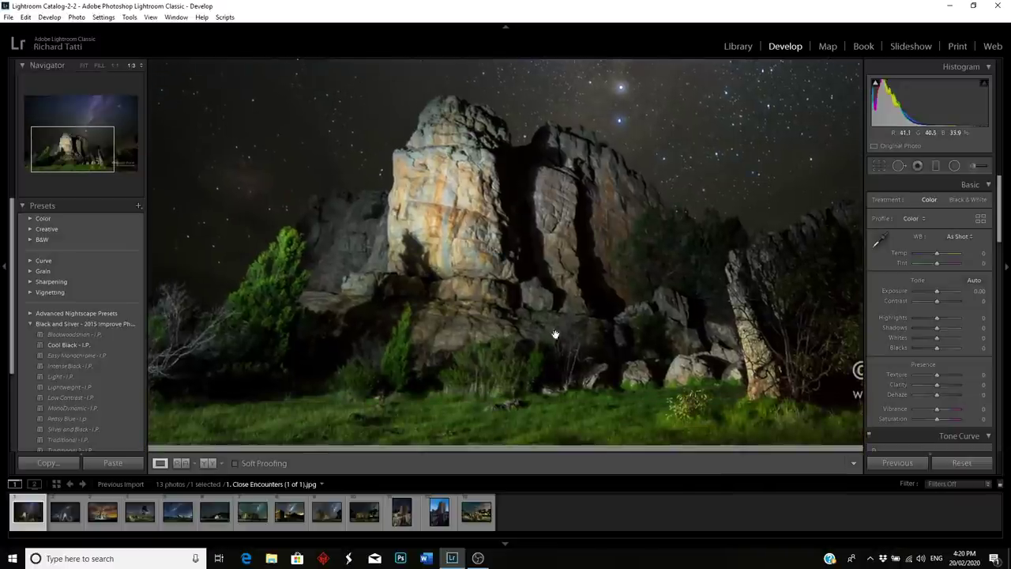
pyautogui.click(425, 244)
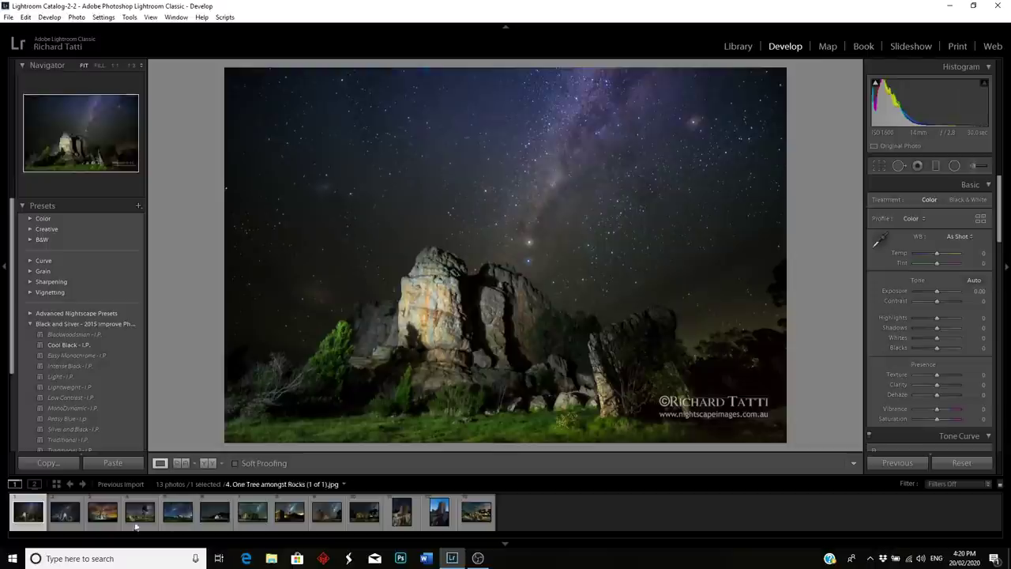
# Open the Mt Arapiles July 2014 photo and examine the lighting on the rock pillars, bushes and green tree.
pyautogui.click(64, 520)
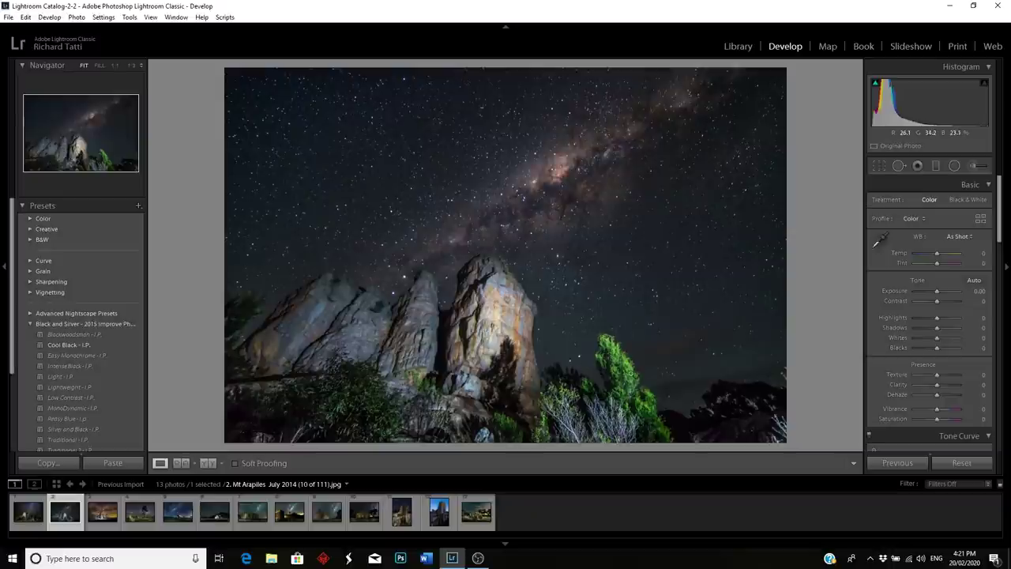
pyautogui.moveTo(624, 377); pyautogui.dragTo(665, 336)
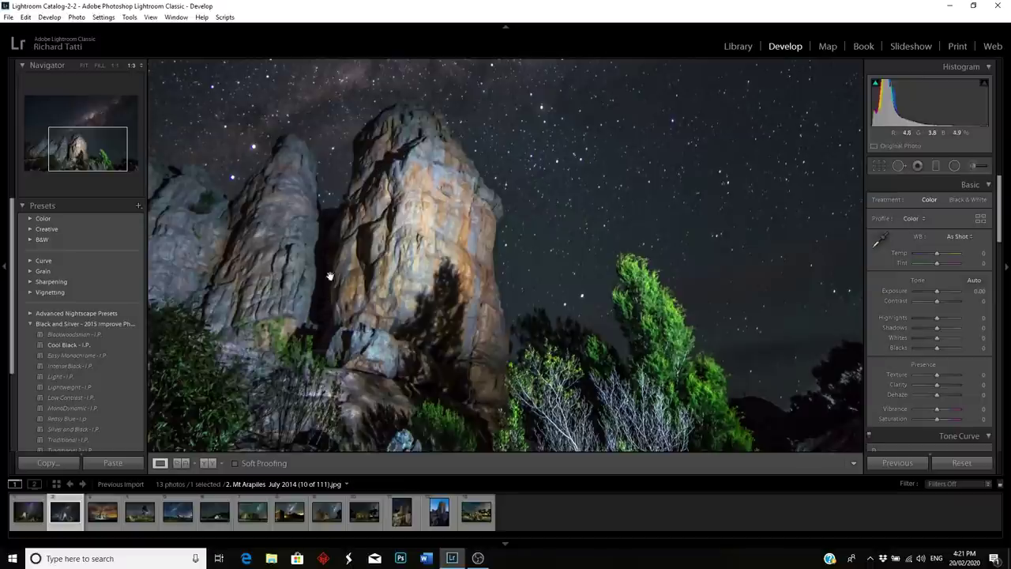
pyautogui.moveTo(251, 254); pyautogui.dragTo(447, 269)
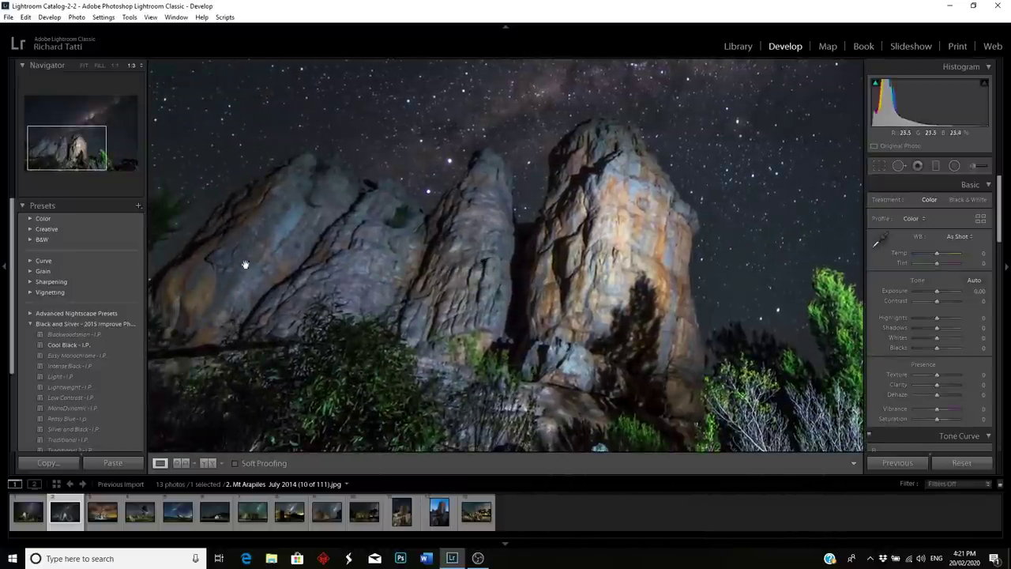
pyautogui.moveTo(257, 287); pyautogui.dragTo(346, 259)
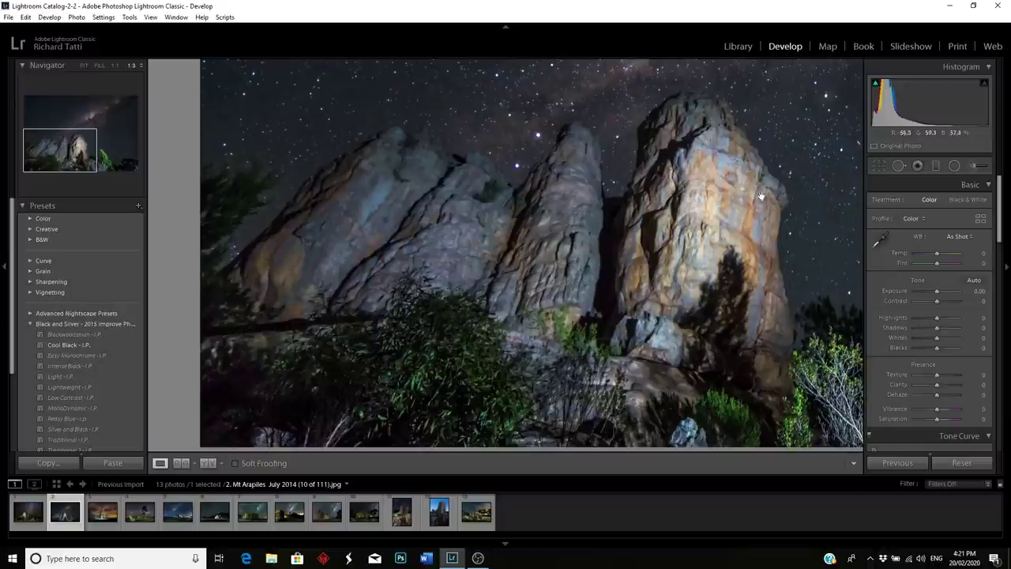
pyautogui.click(571, 247)
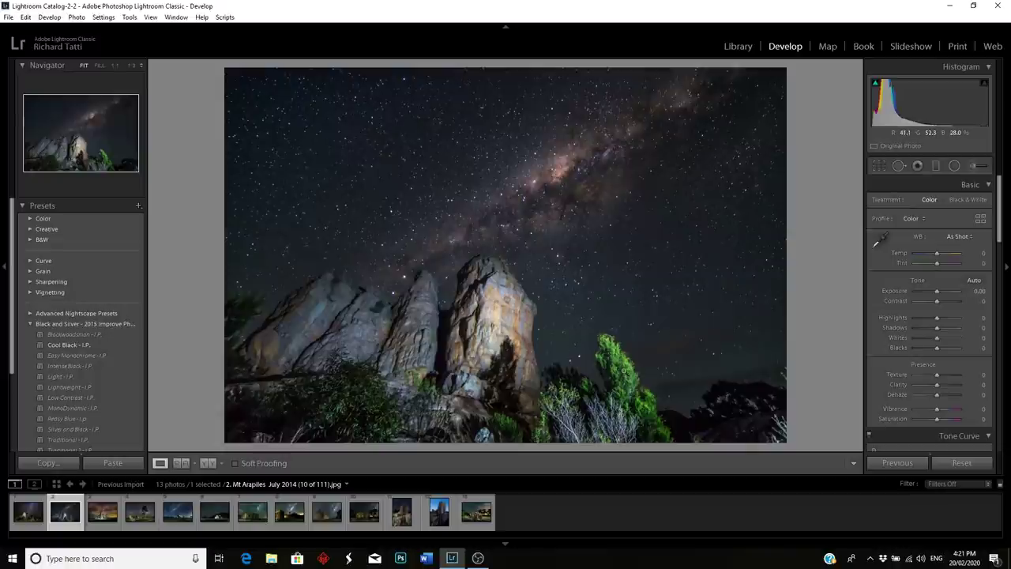
pyautogui.click(628, 378)
pyautogui.moveTo(622, 385); pyautogui.dragTo(614, 309)
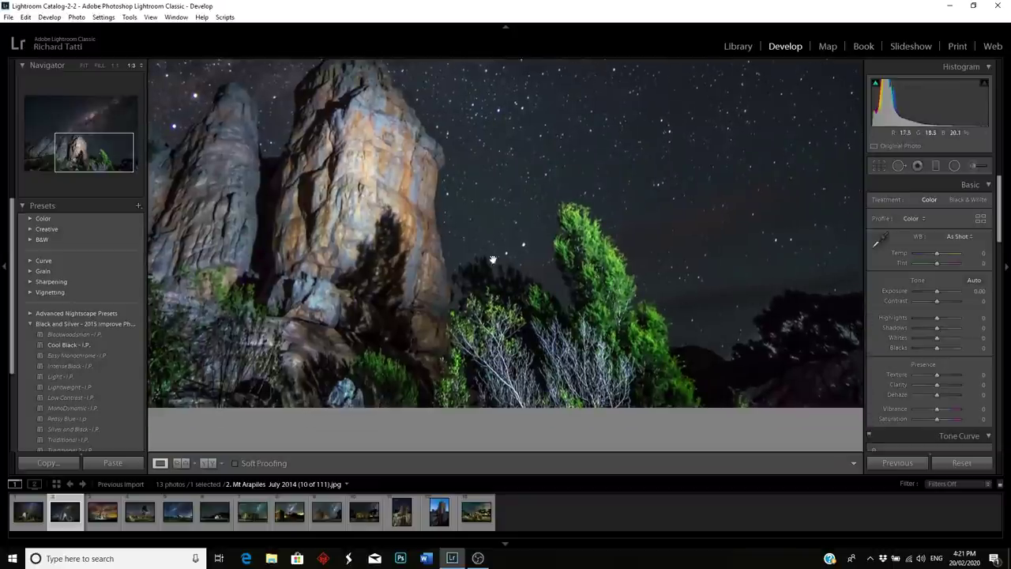
pyautogui.moveTo(328, 252); pyautogui.dragTo(569, 248)
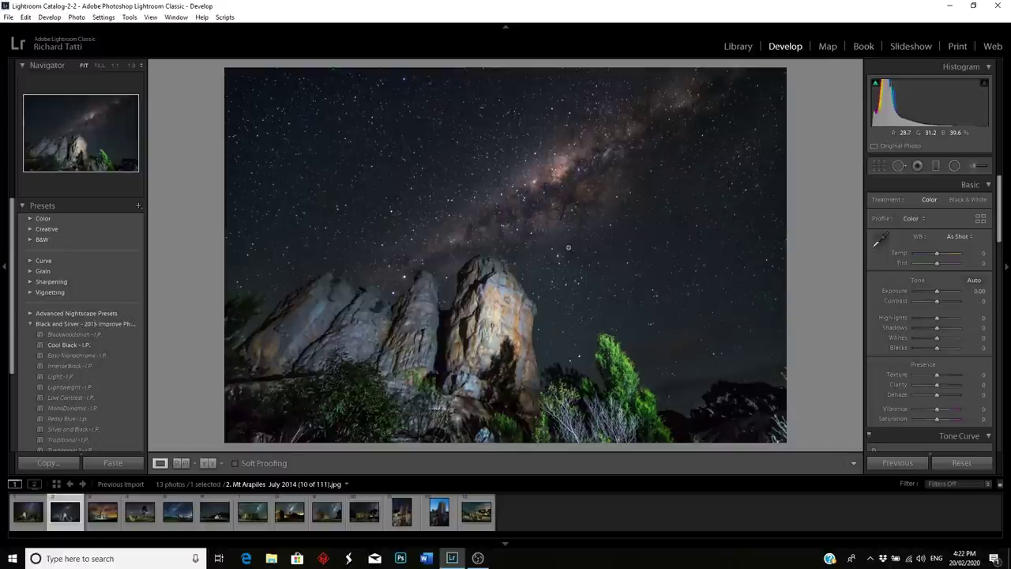
# Open the Come for a Ride photo and examine the backlit tricycle with its cobwebs and rim light.
pyautogui.click(106, 526)
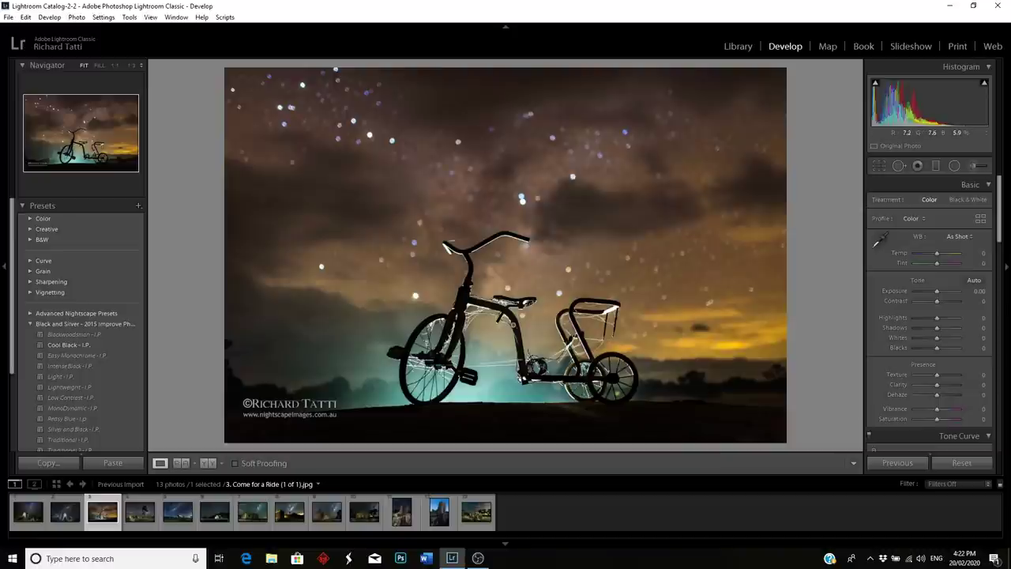
pyautogui.click(529, 381)
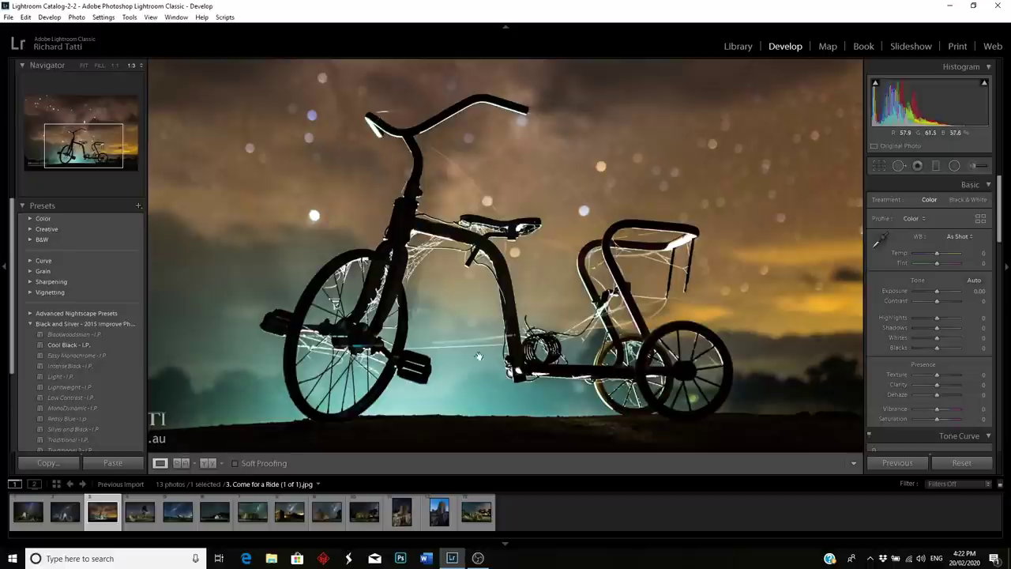
pyautogui.click(514, 377)
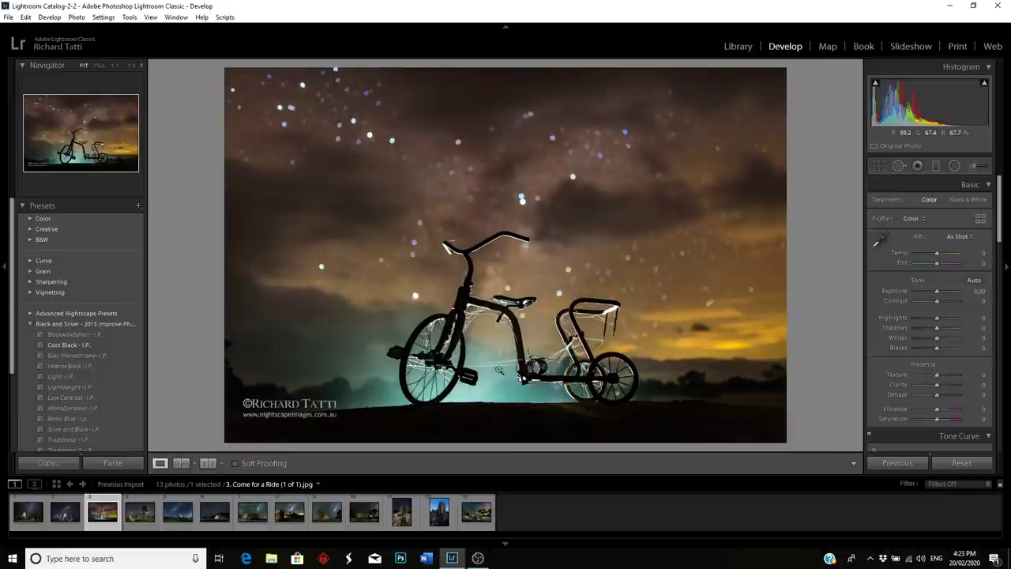
pyautogui.click(480, 308)
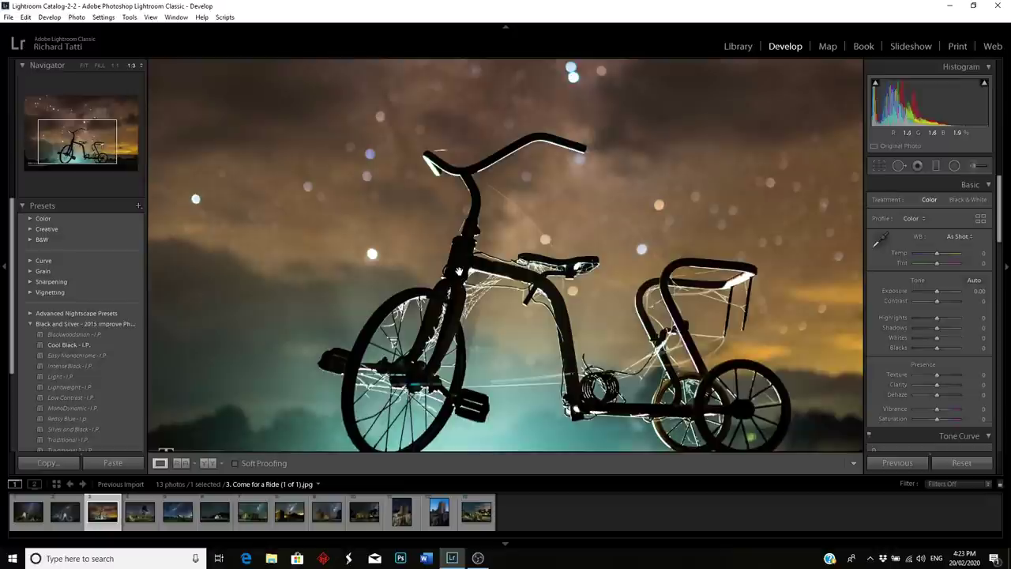
pyautogui.click(509, 276)
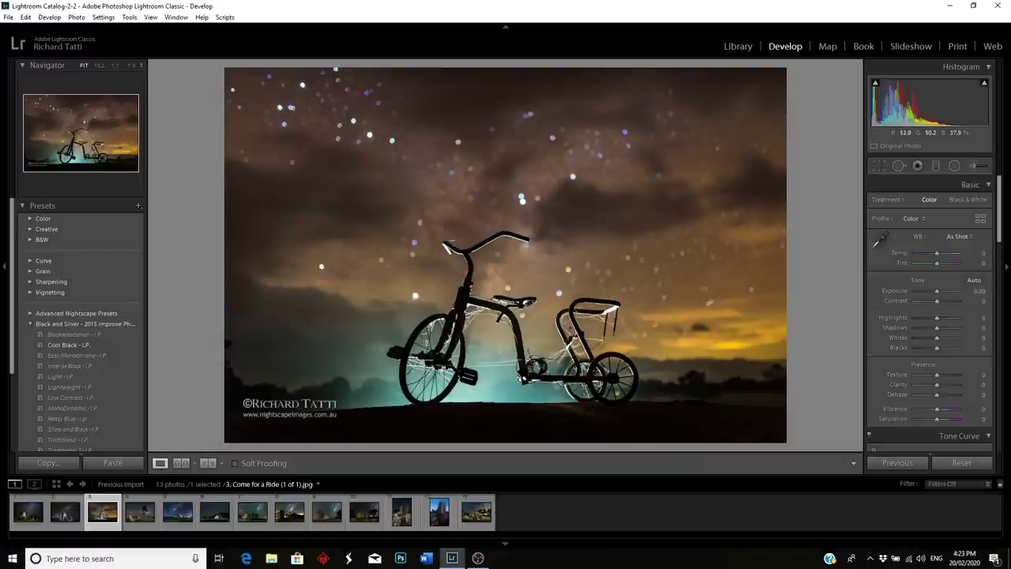
pyautogui.click(540, 371)
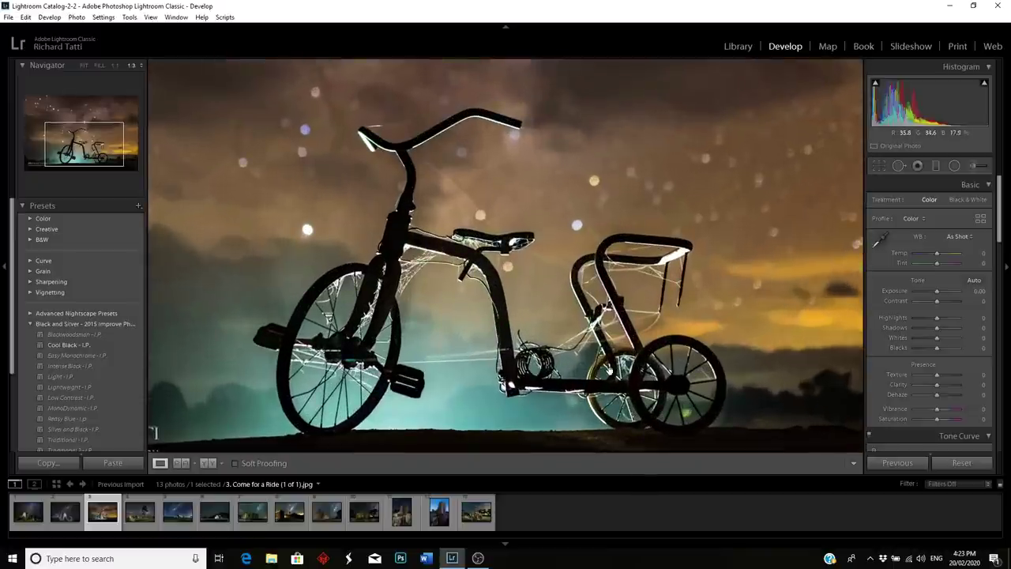
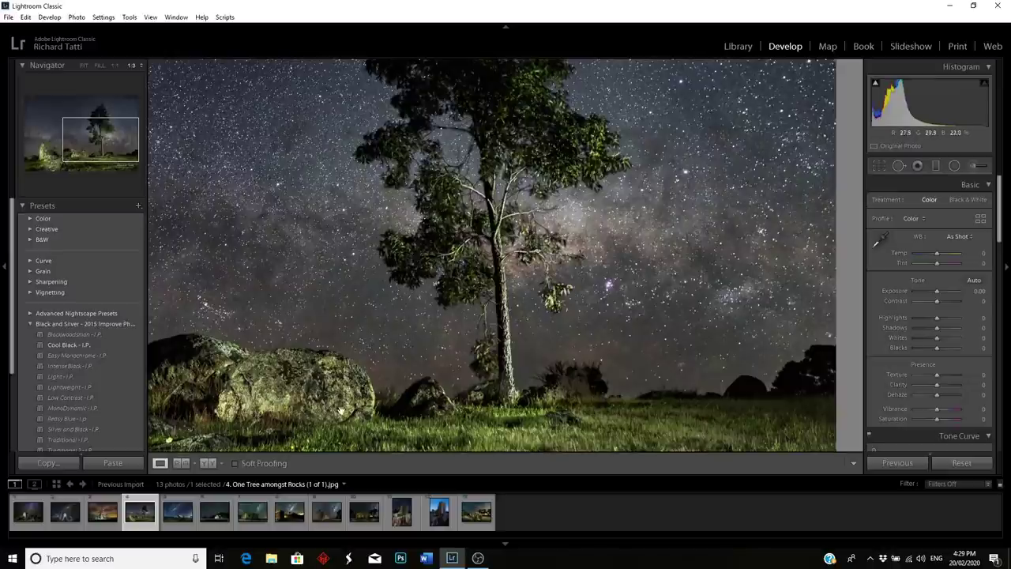
# Examine the lighting on the tree, boulders and grass in the One Tree amongst Rocks photo.
pyautogui.scroll(-3, 481, 422)
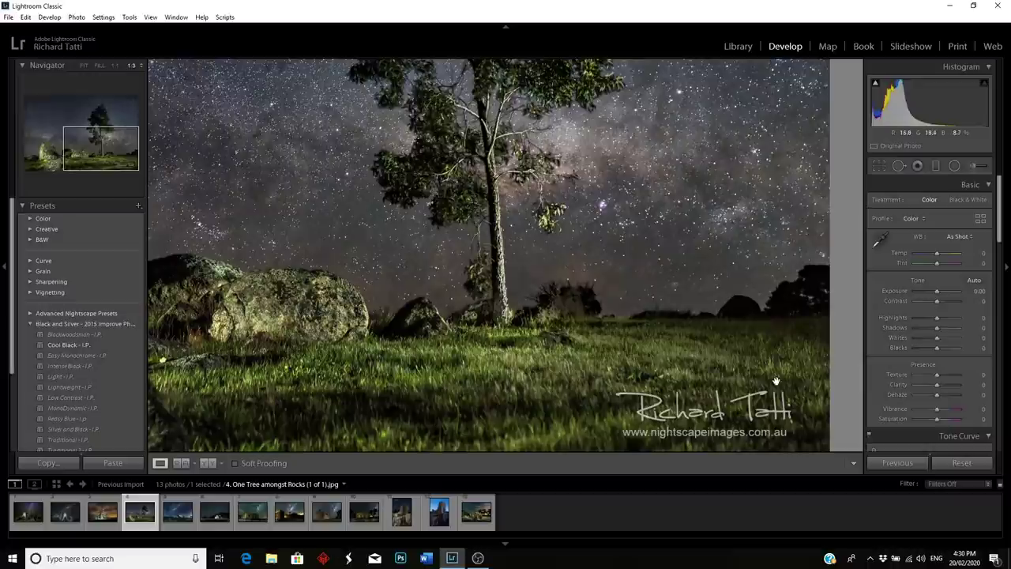
pyautogui.moveTo(480, 171); pyautogui.dragTo(624, 220)
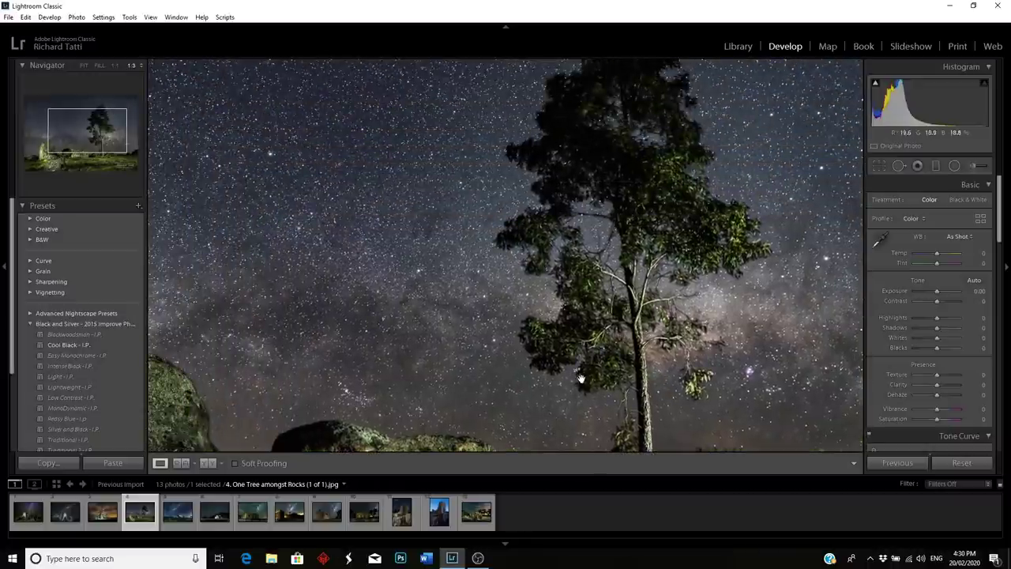
pyautogui.moveTo(582, 379); pyautogui.dragTo(623, 260)
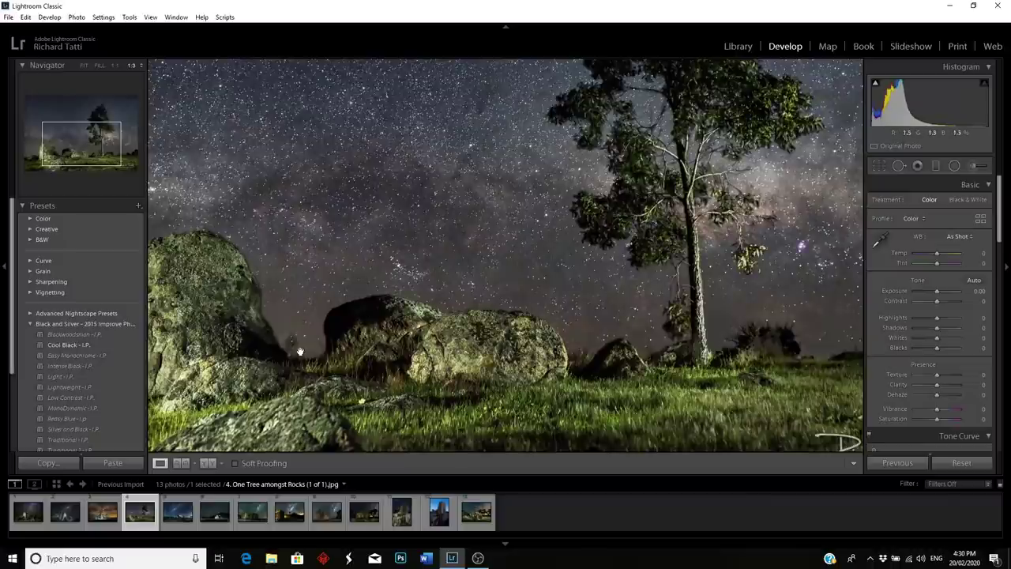
pyautogui.moveTo(515, 357); pyautogui.dragTo(444, 352)
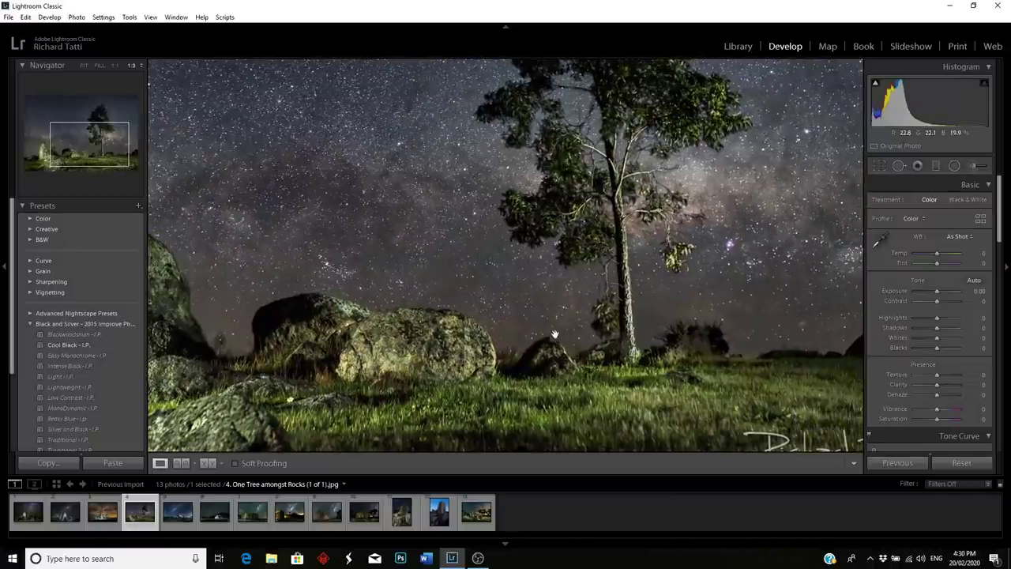
pyautogui.moveTo(448, 351); pyautogui.dragTo(605, 278)
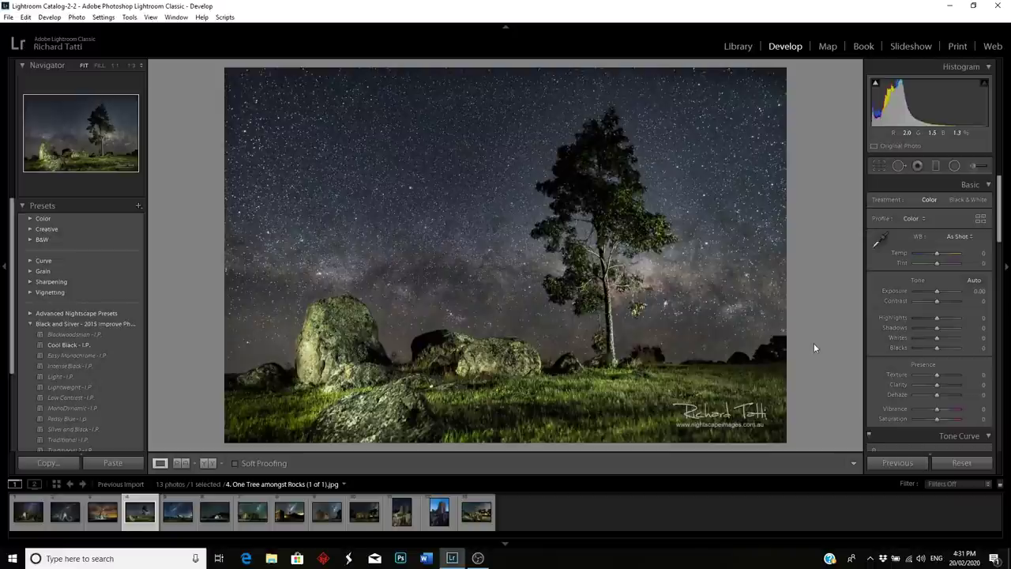
# Open the Windmill in the Country photo and examine the lit tank, windmill, fence and grass up close and in full screen.
pyautogui.click(177, 530)
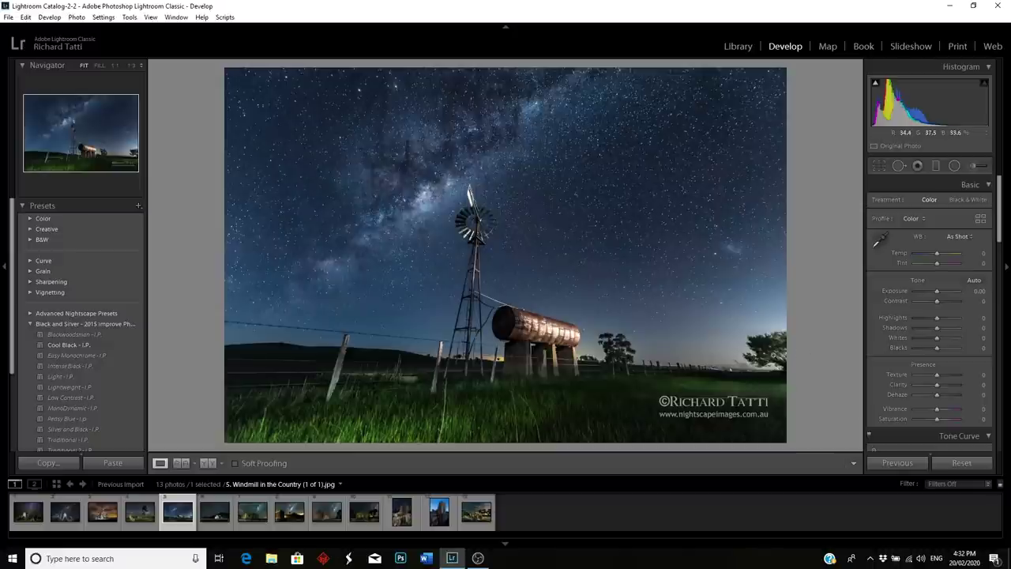
pyautogui.click(725, 372)
pyautogui.moveTo(726, 371); pyautogui.dragTo(706, 342)
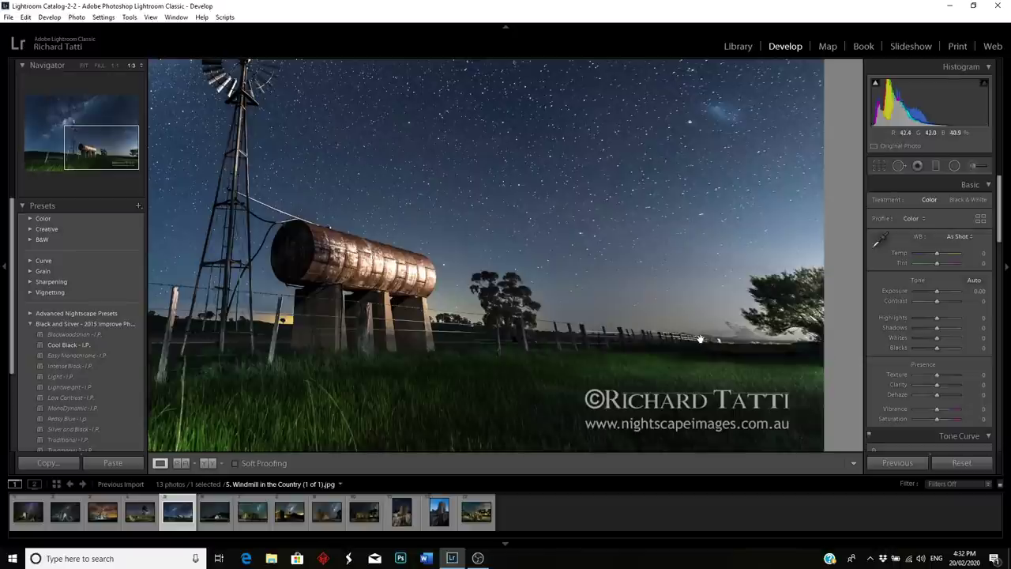
pyautogui.moveTo(463, 328); pyautogui.dragTo(653, 339)
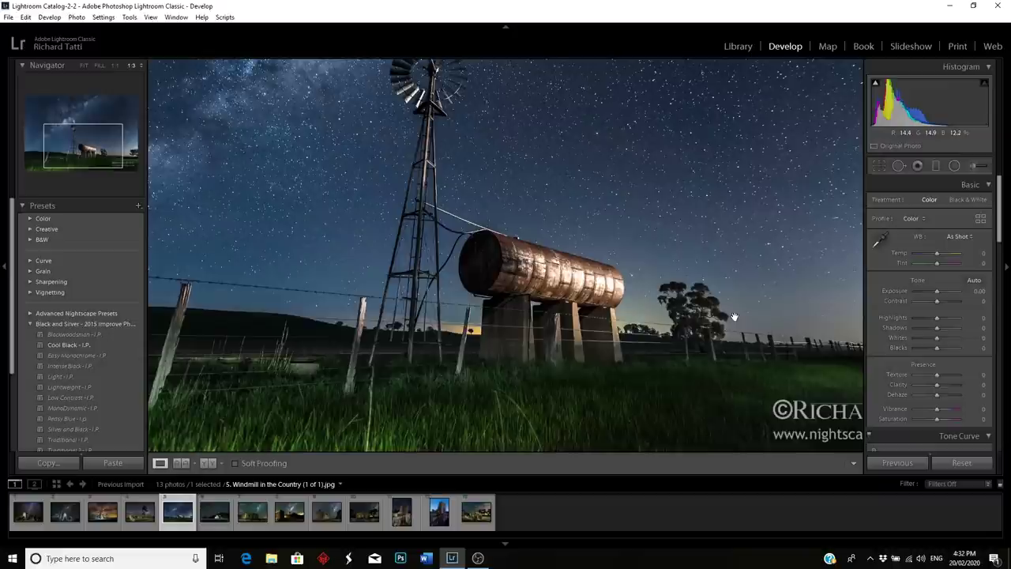
pyautogui.moveTo(483, 257); pyautogui.dragTo(512, 316)
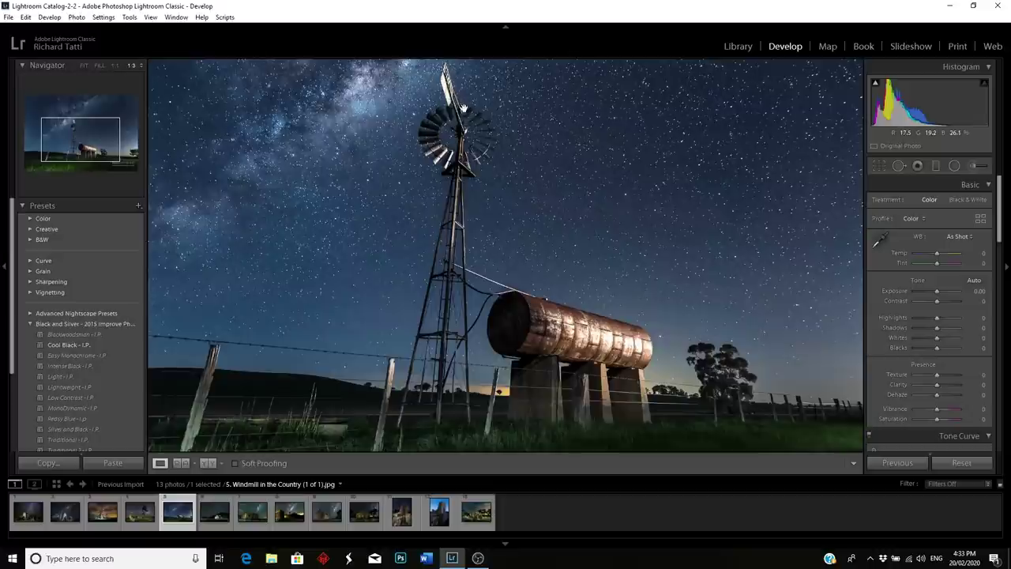
pyautogui.moveTo(460, 107); pyautogui.dragTo(473, 173)
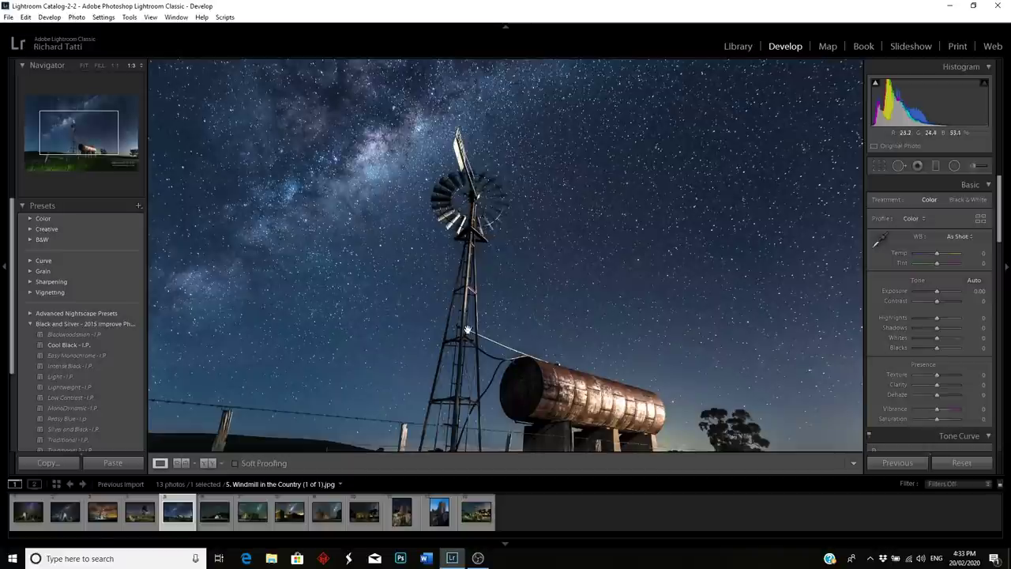
pyautogui.moveTo(468, 357); pyautogui.dragTo(476, 284)
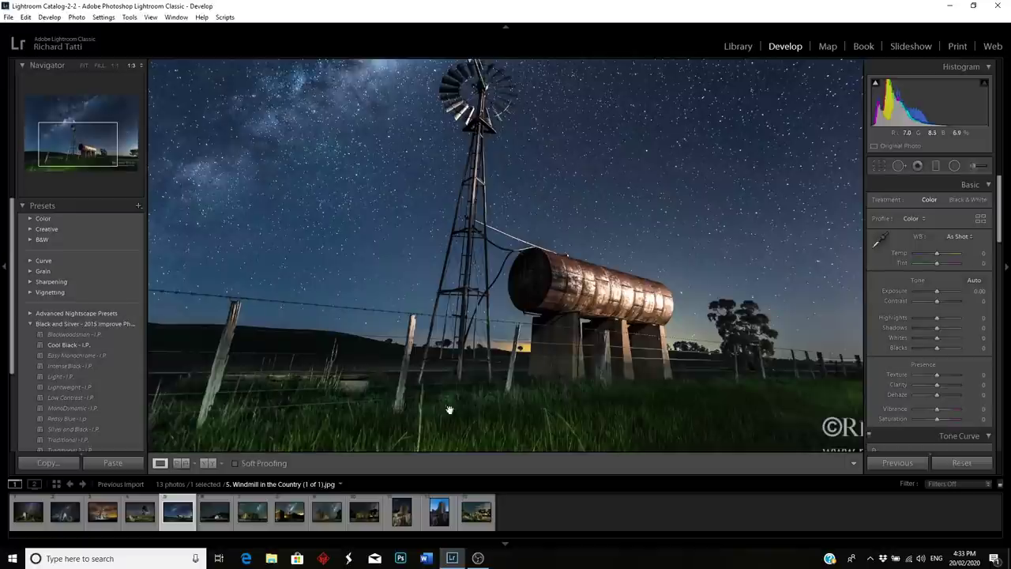
pyautogui.click(373, 419)
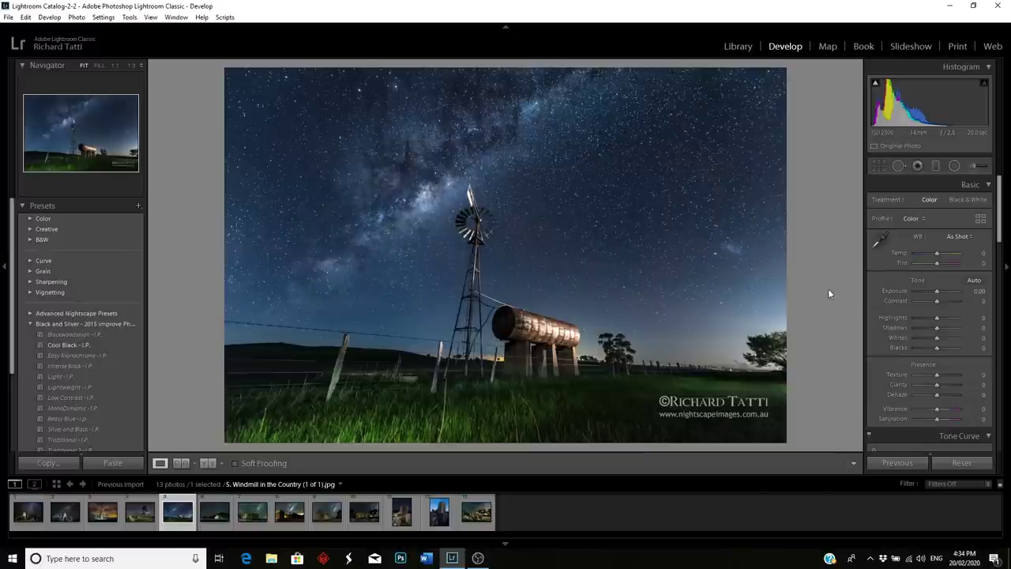
pyautogui.press('f')
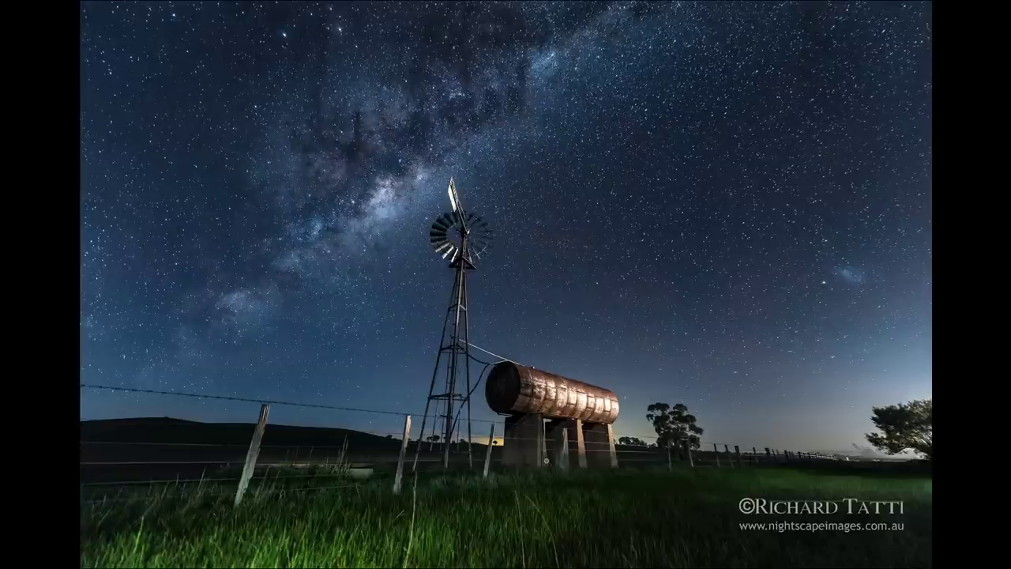
pyautogui.press('Escape')
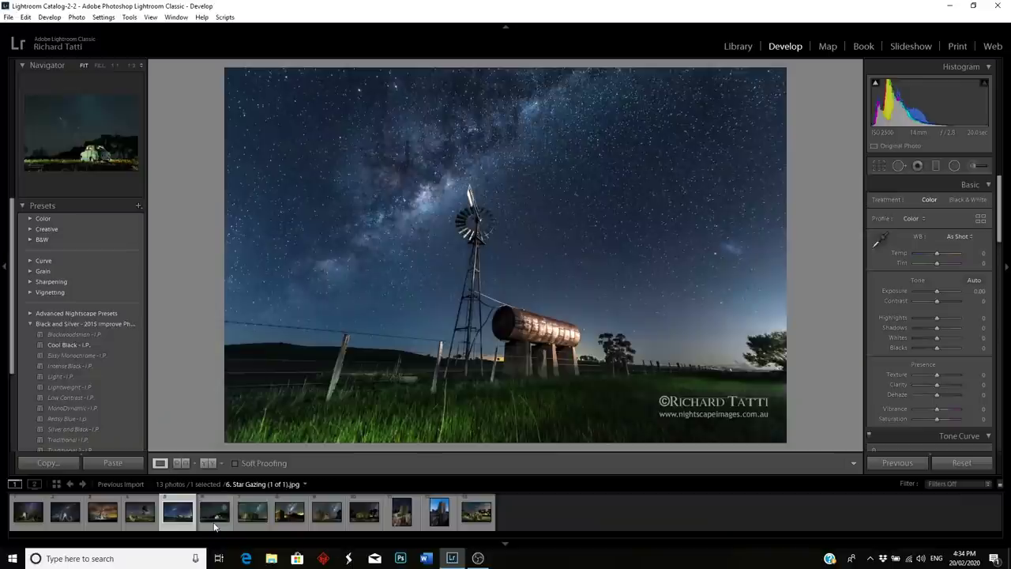
# Open the Star Gazing photo and examine the lighting on the green car, grass and trees up close and in full screen.
pyautogui.click(214, 520)
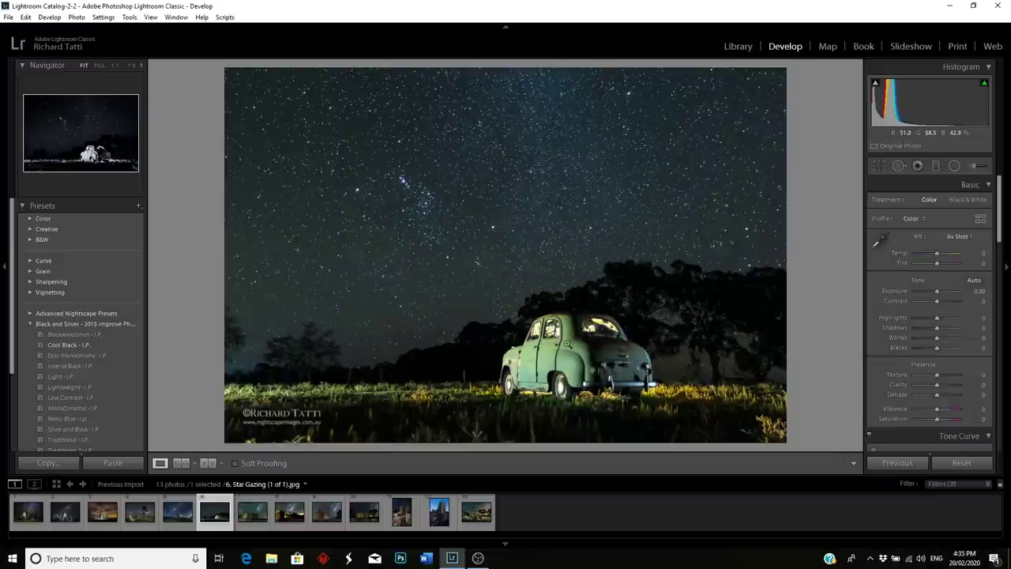
pyautogui.click(552, 353)
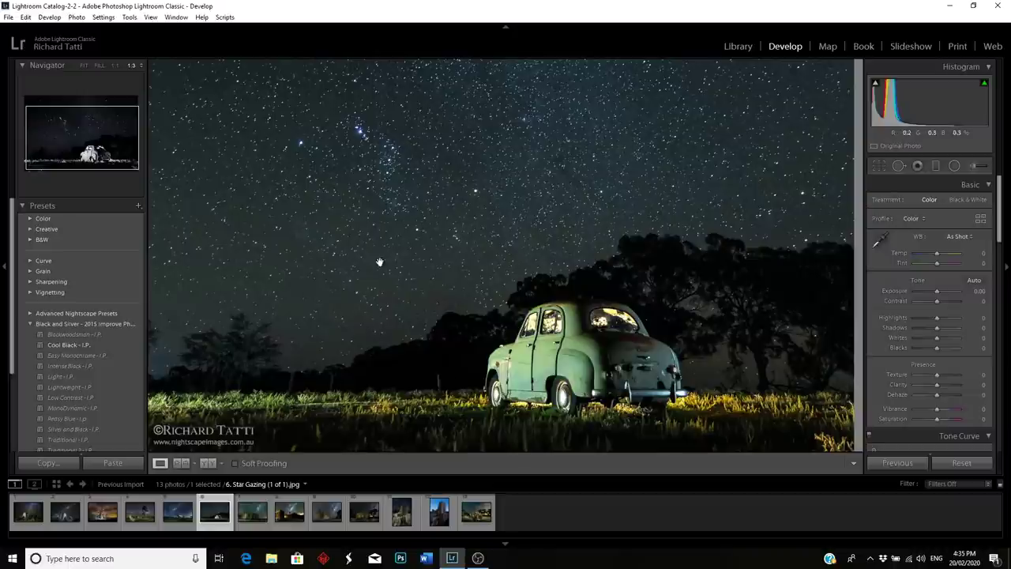
pyautogui.moveTo(337, 316); pyautogui.dragTo(311, 294)
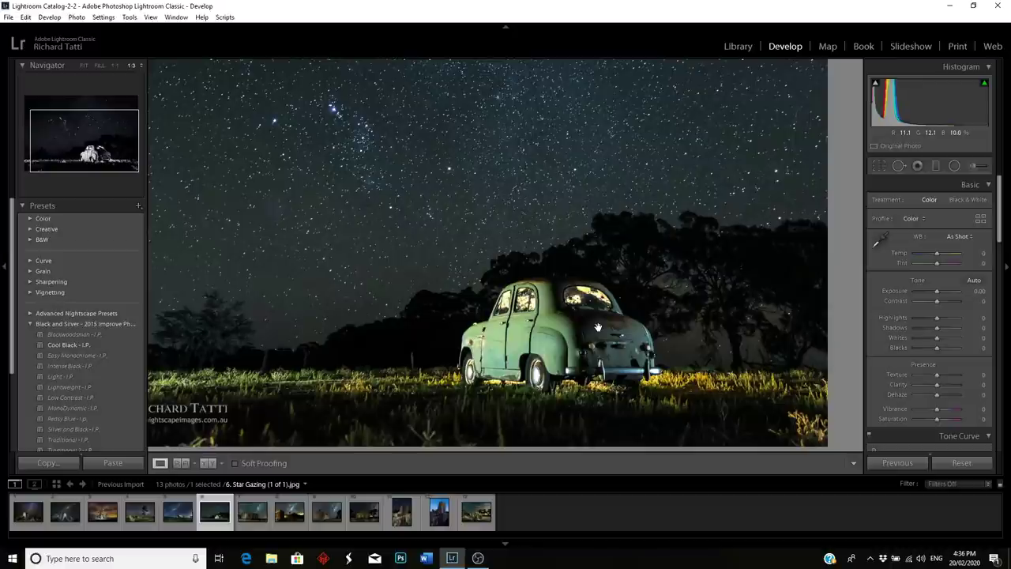
pyautogui.press('f')
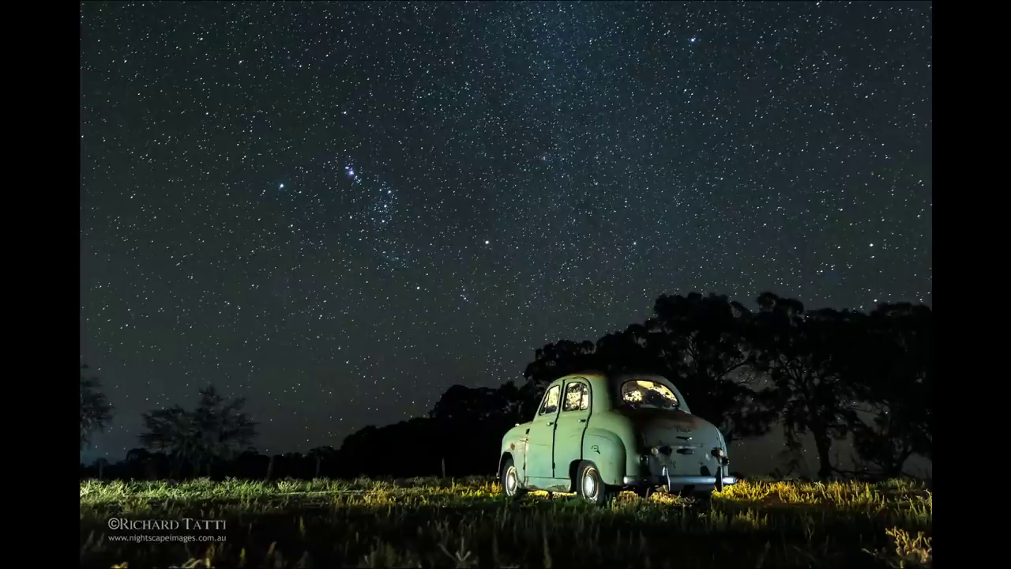
pyautogui.press('Escape')
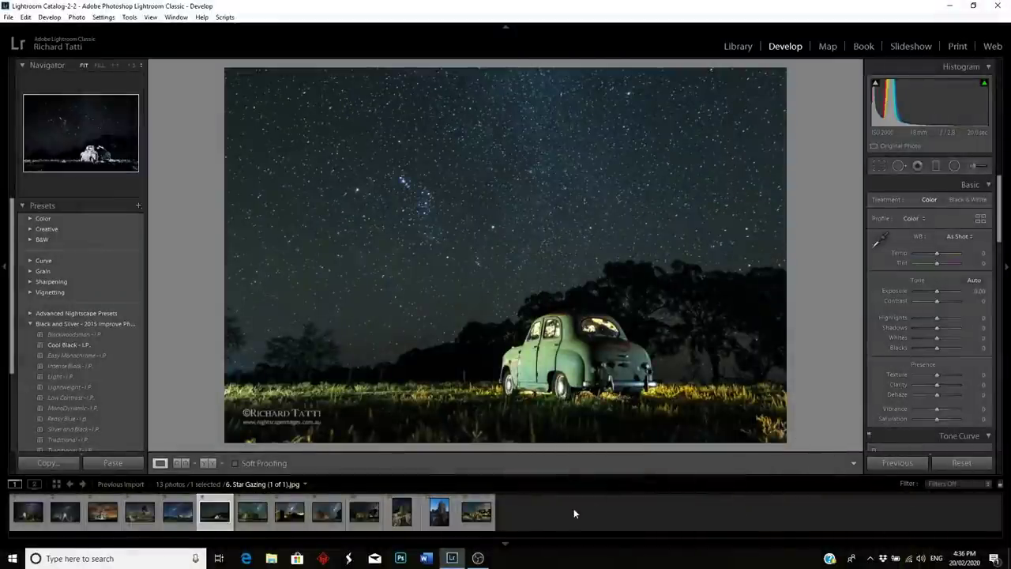
# Open the Abandoned Lake House photo and examine the lighting across both stone walls, the bushes and the foreground grass.
pyautogui.click(255, 528)
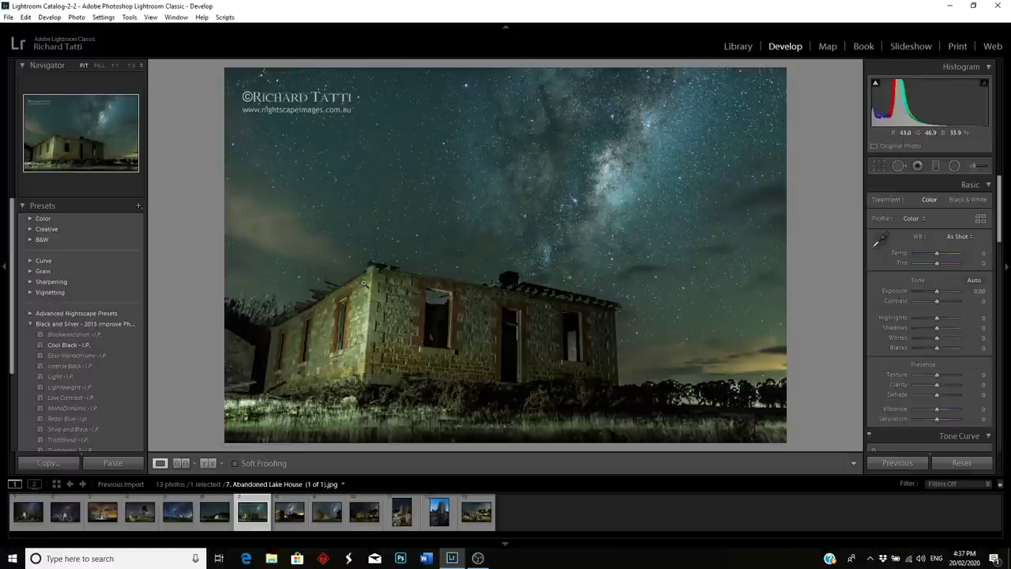
pyautogui.click(369, 338)
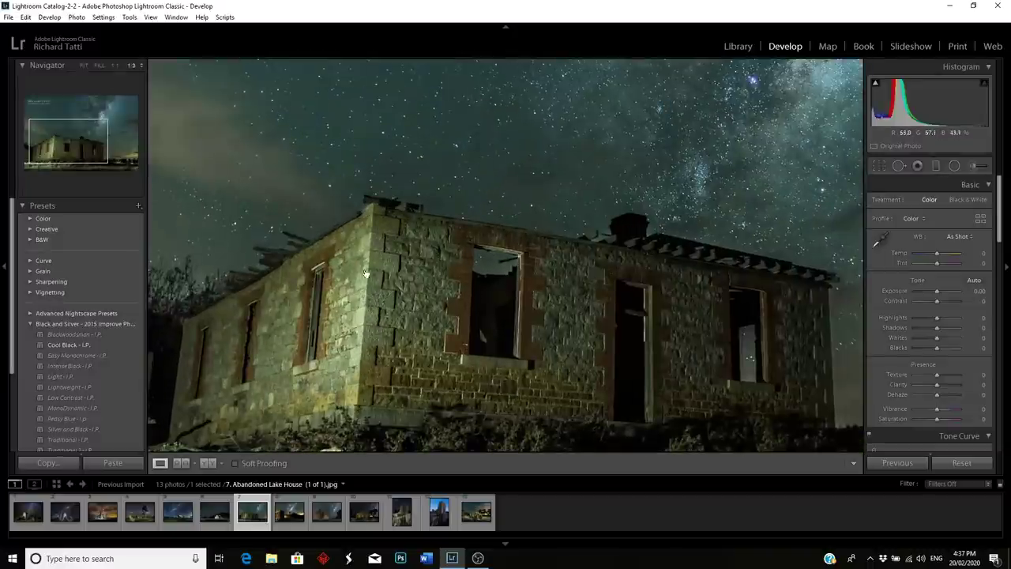
pyautogui.moveTo(314, 321); pyautogui.dragTo(447, 245)
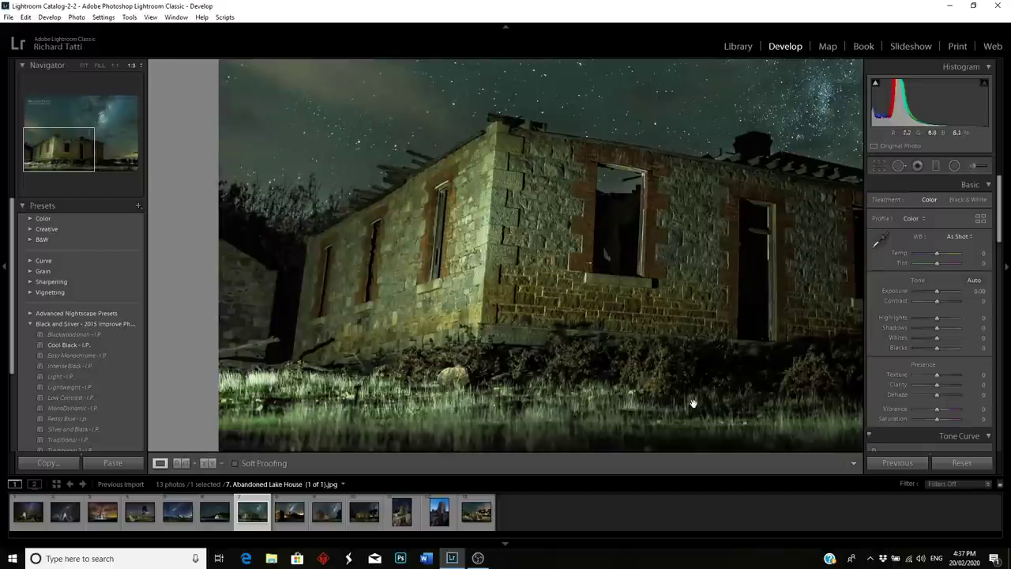
pyautogui.moveTo(410, 398); pyautogui.dragTo(357, 383)
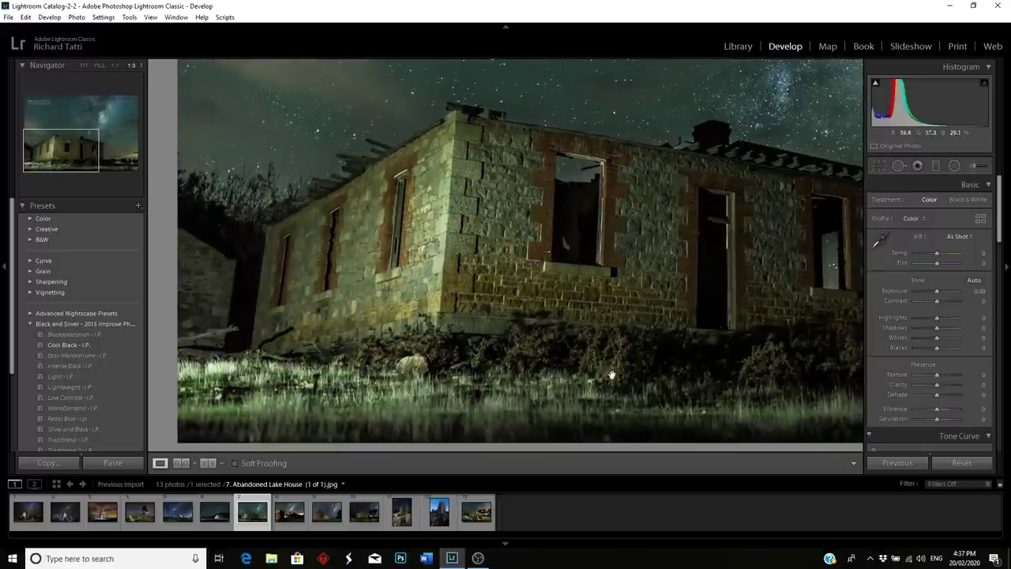
pyautogui.moveTo(779, 350); pyautogui.dragTo(625, 354)
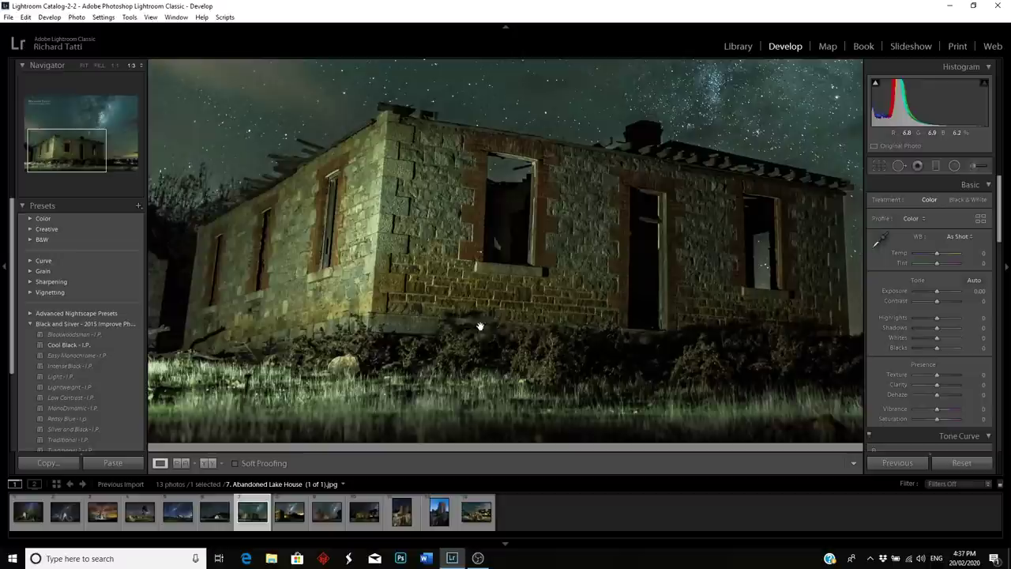
pyautogui.moveTo(344, 274); pyautogui.dragTo(455, 275)
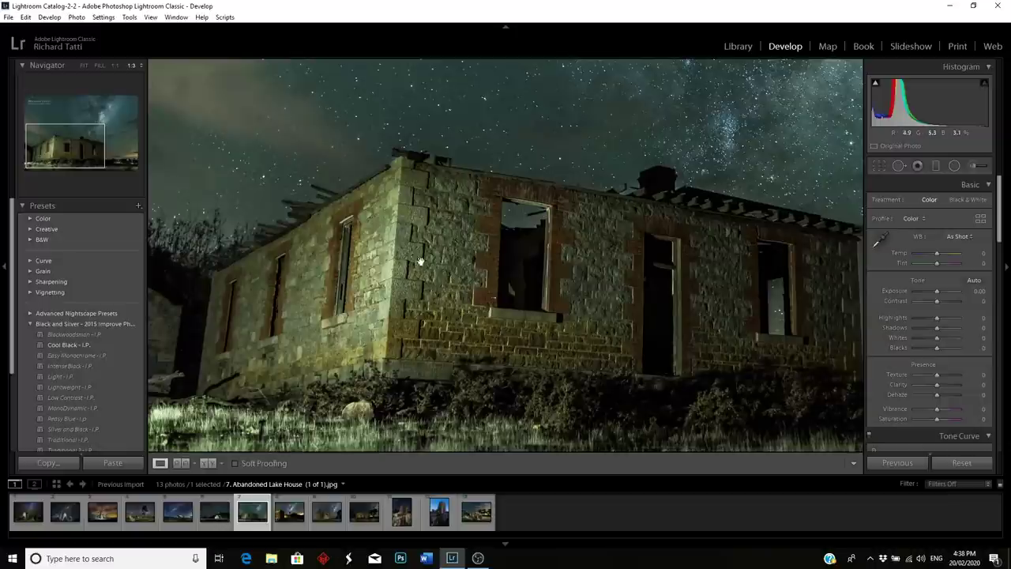
pyautogui.moveTo(432, 284); pyautogui.dragTo(378, 290)
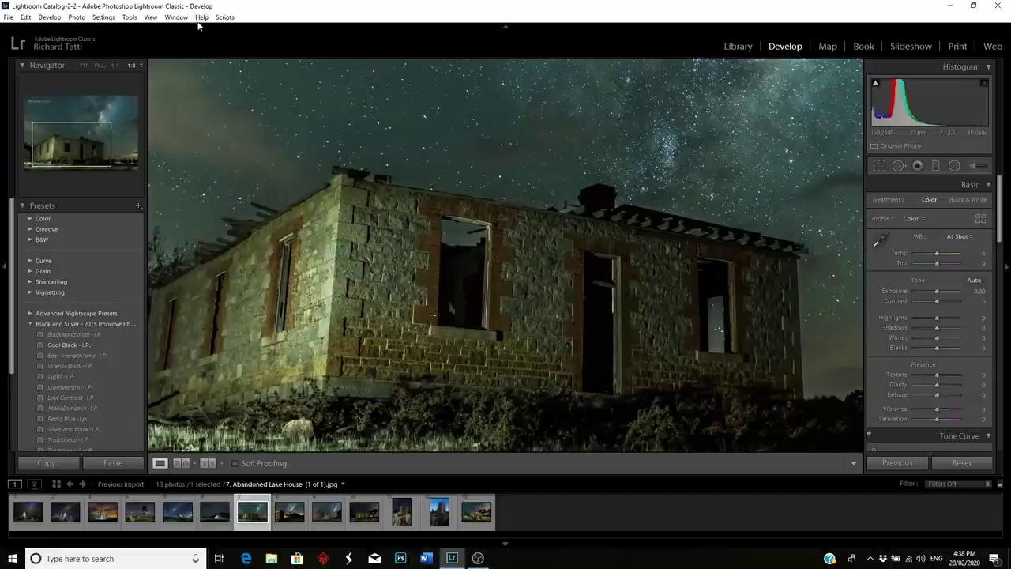
# Inspect the side-lit stonework at the lake house's near corner at 1:1, from the lower courses up to the roofline.
pyautogui.click(113, 67)
pyautogui.moveTo(198, 293); pyautogui.dragTo(494, 215)
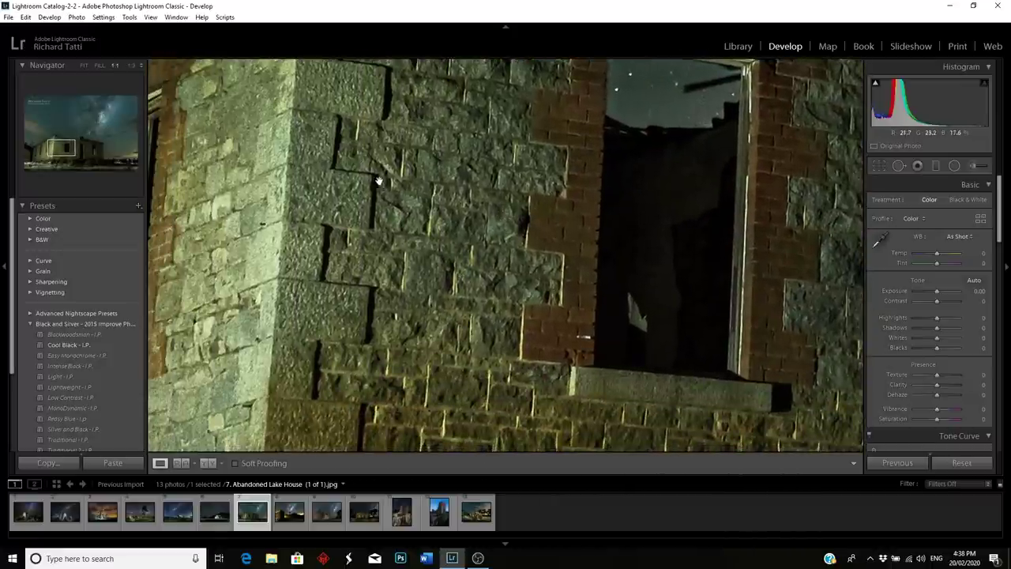
pyautogui.moveTo(352, 346); pyautogui.dragTo(402, 237)
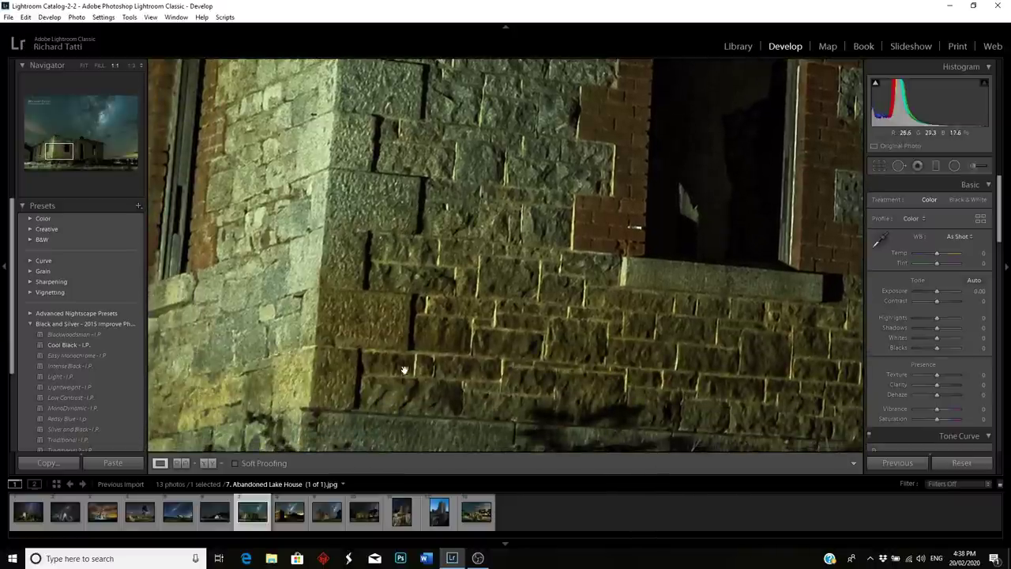
pyautogui.moveTo(444, 212); pyautogui.dragTo(436, 355)
pyautogui.moveTo(441, 217); pyautogui.dragTo(425, 327)
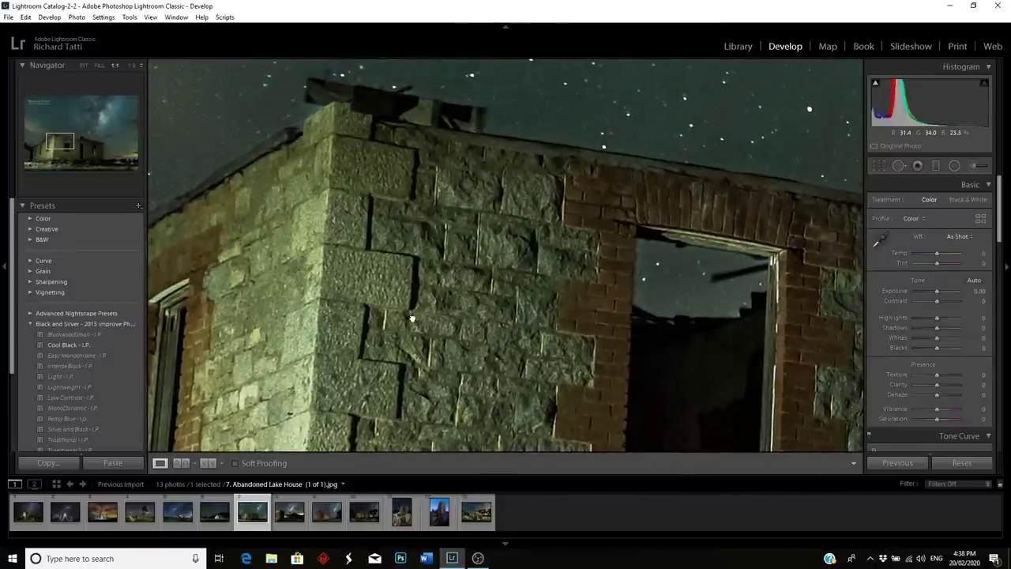
pyautogui.click(413, 318)
# View the lake house photo in full screen and inspect the light falloff on the far end of its front wall.
pyautogui.press('f')
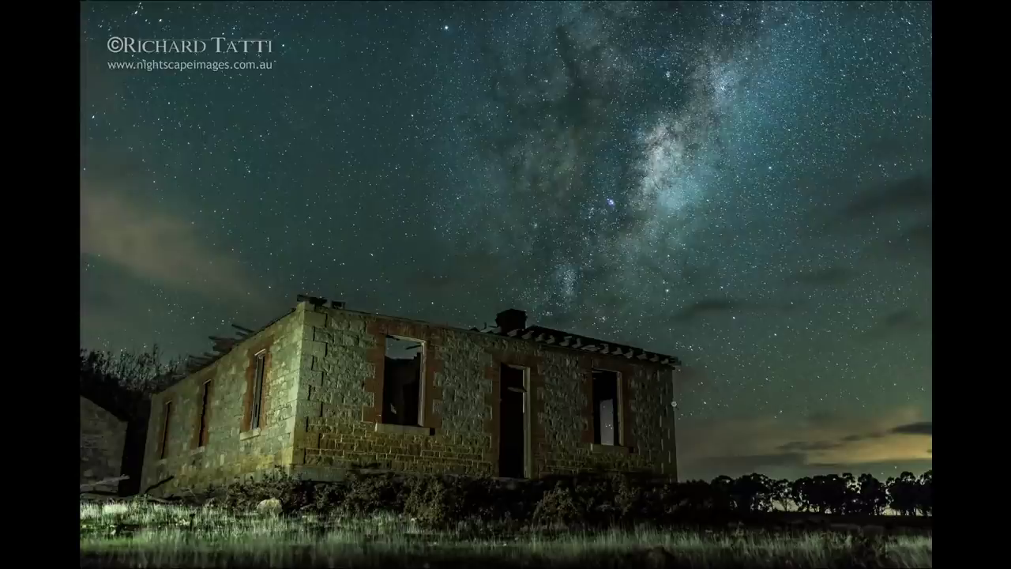
pyautogui.click(663, 421)
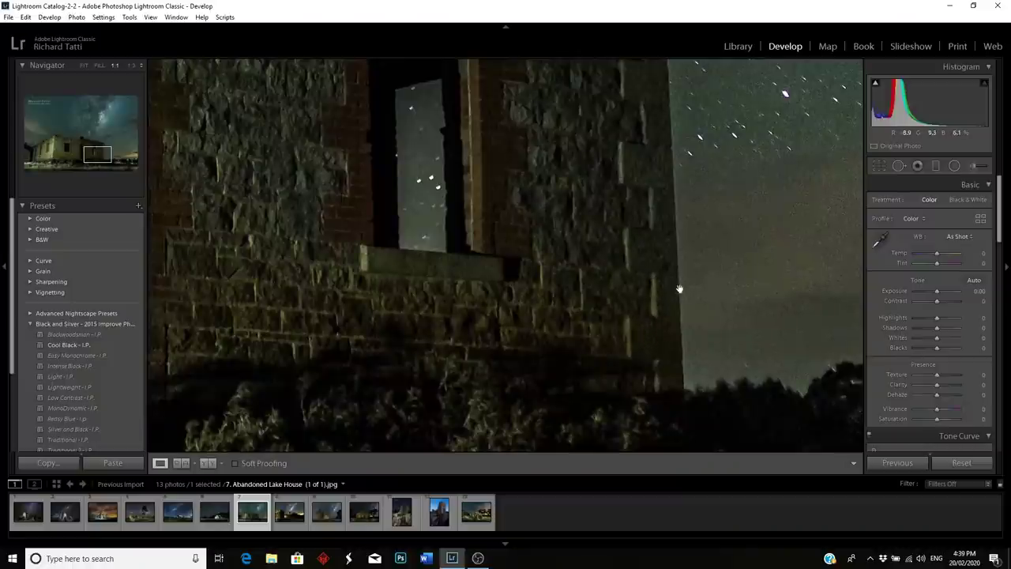
pyautogui.moveTo(631, 277); pyautogui.dragTo(715, 294)
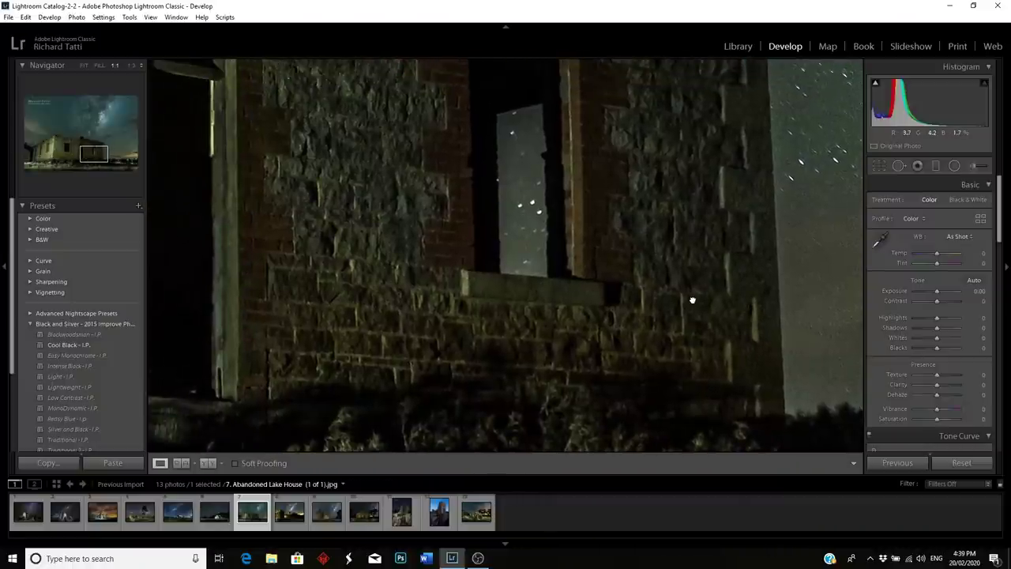
pyautogui.click(693, 300)
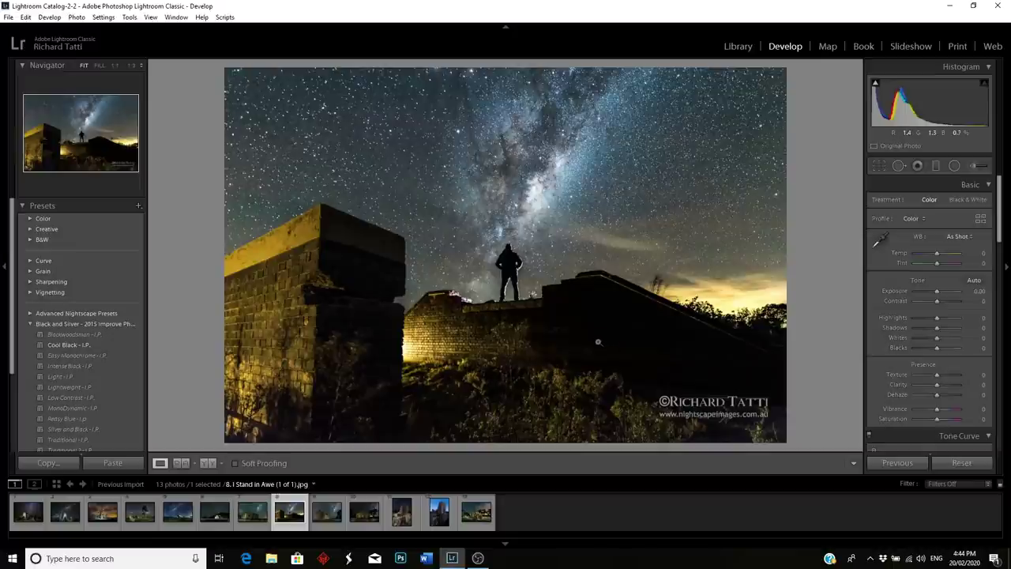
# Examine the rim-lit standing figure and the lit brick walls in the I Stand in Awe photo at 1:1 and 1:3.
pyautogui.click(520, 251)
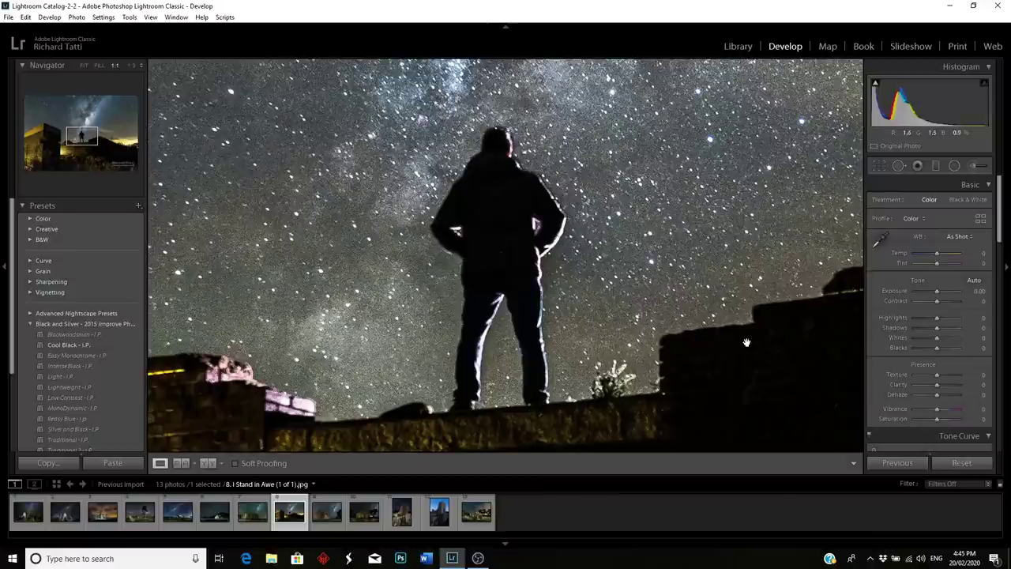
pyautogui.click(677, 342)
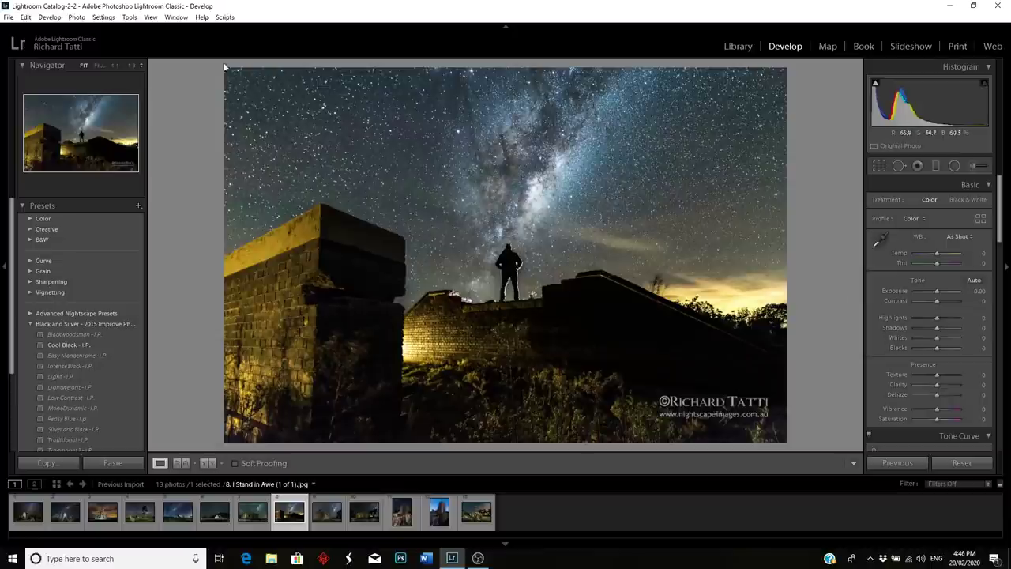
pyautogui.click(132, 65)
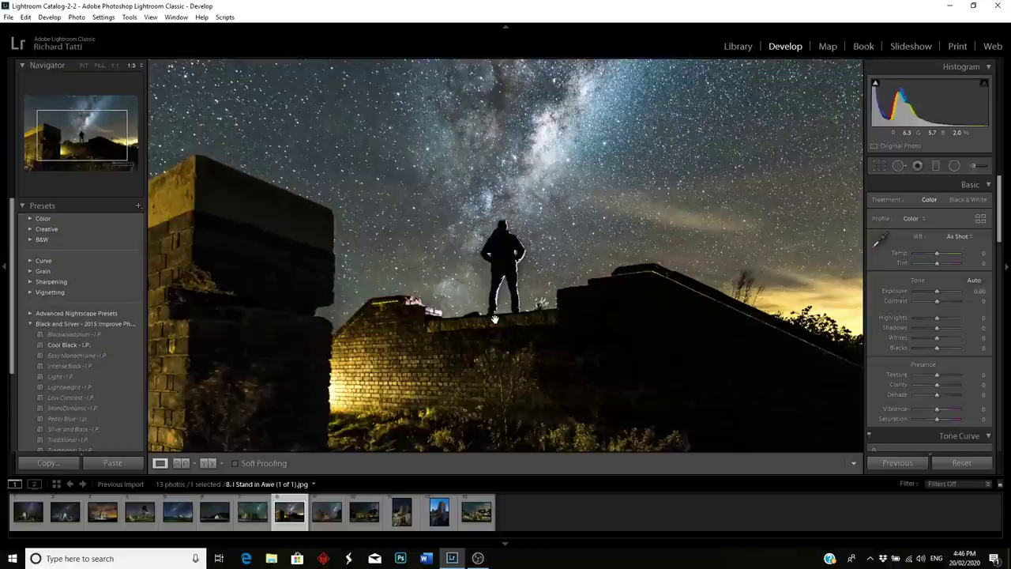
pyautogui.click(493, 319)
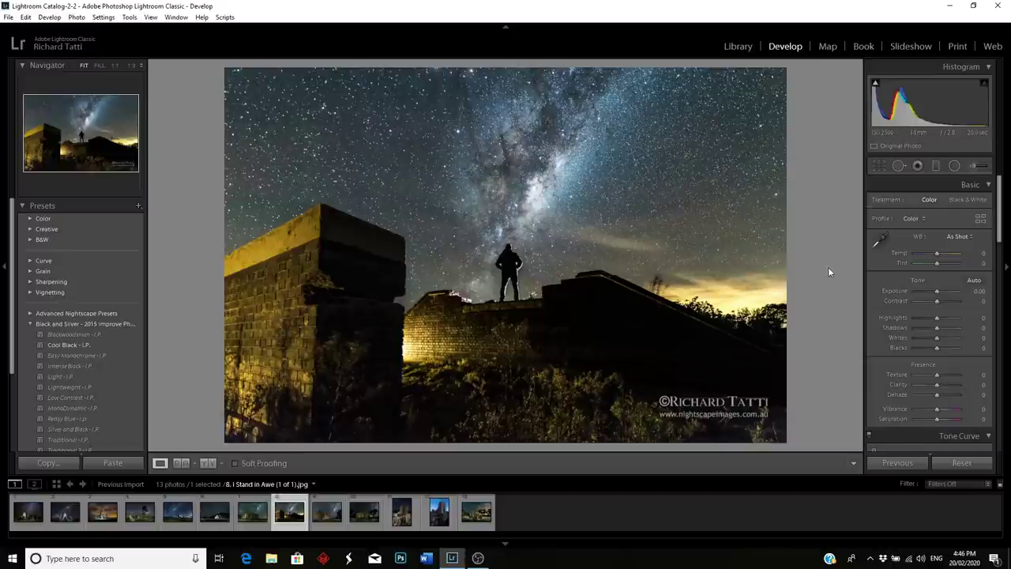
# Open The Shed photo and examine the lighting on the timber doors, grass and large brick end wall.
pyautogui.click(331, 525)
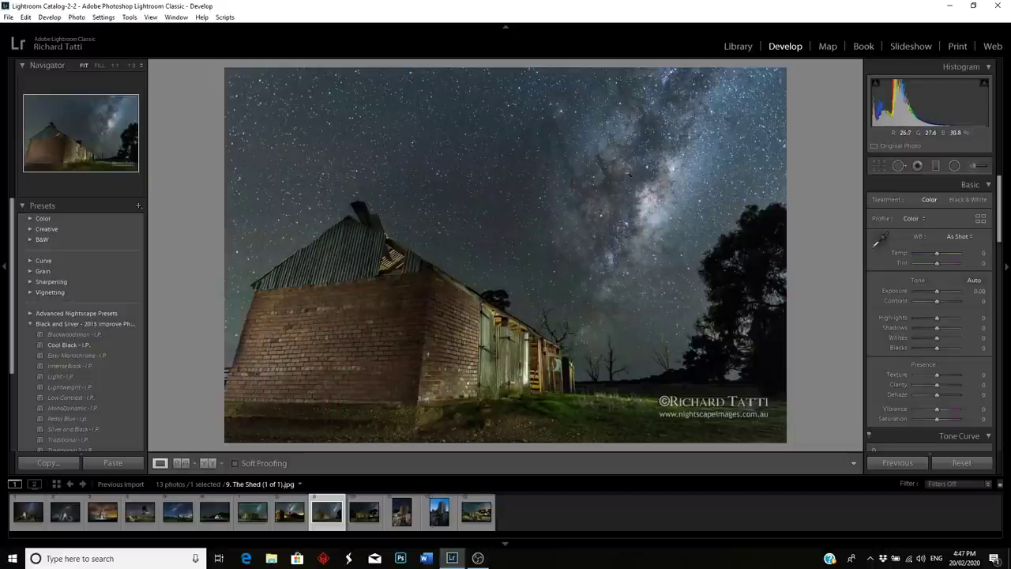
pyautogui.click(621, 385)
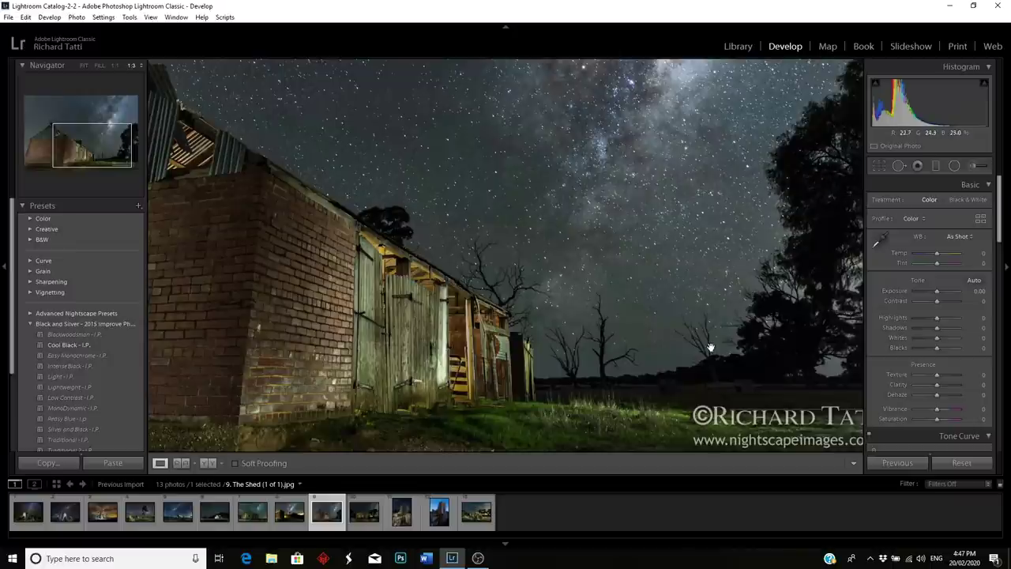
pyautogui.moveTo(278, 314); pyautogui.dragTo(598, 289)
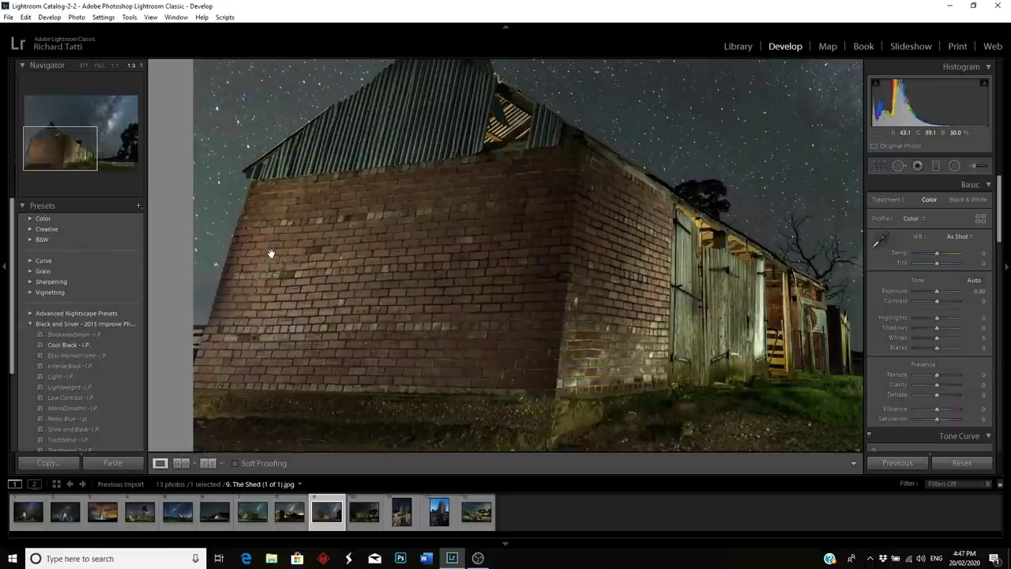
pyautogui.moveTo(410, 369); pyautogui.dragTo(410, 304)
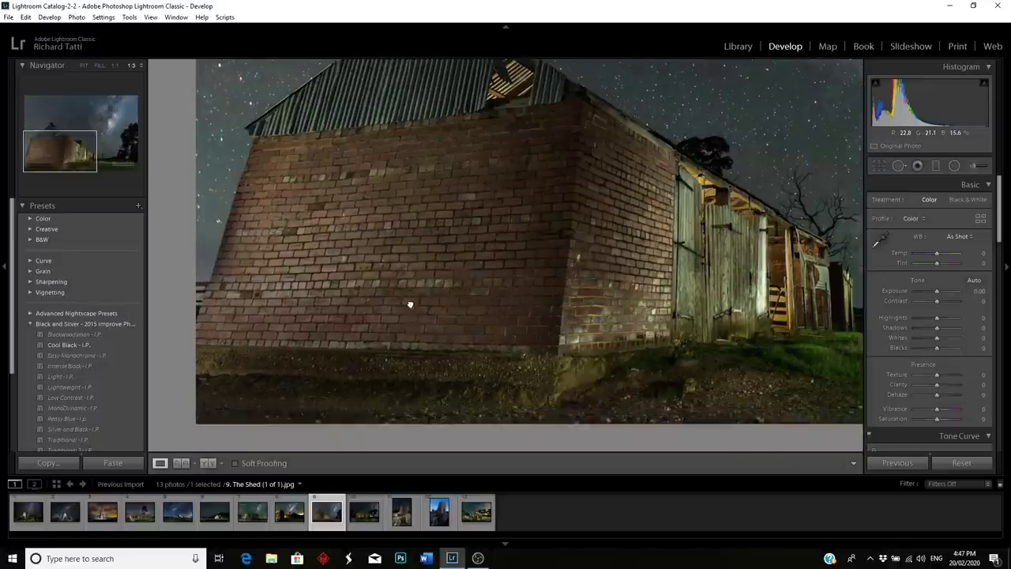
# Inspect the shed's brickwork at 1:1 from the base to the outer edge and corner, comparing how the light shapes its texture.
pyautogui.click(445, 333)
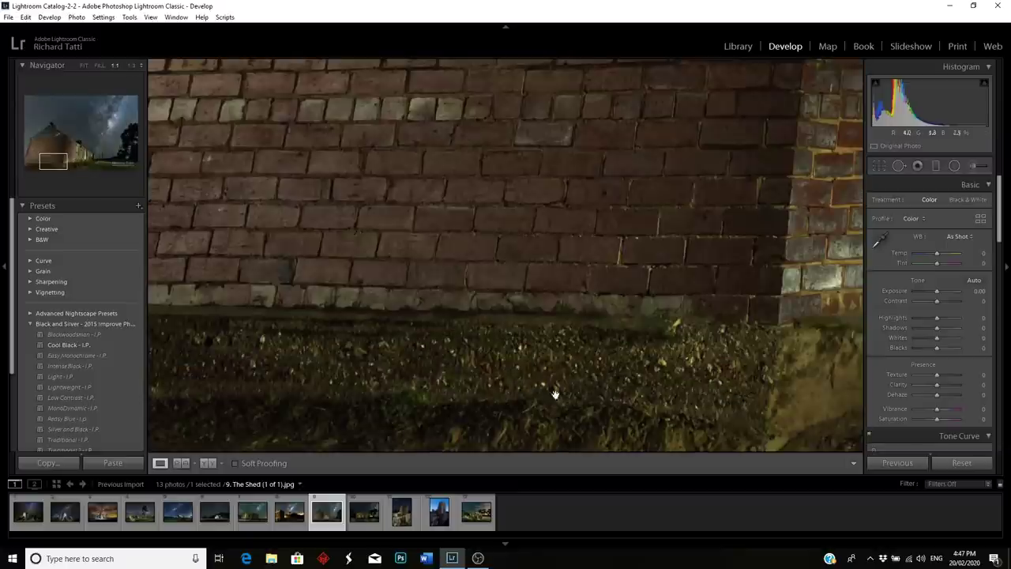
pyautogui.moveTo(332, 135); pyautogui.dragTo(510, 353)
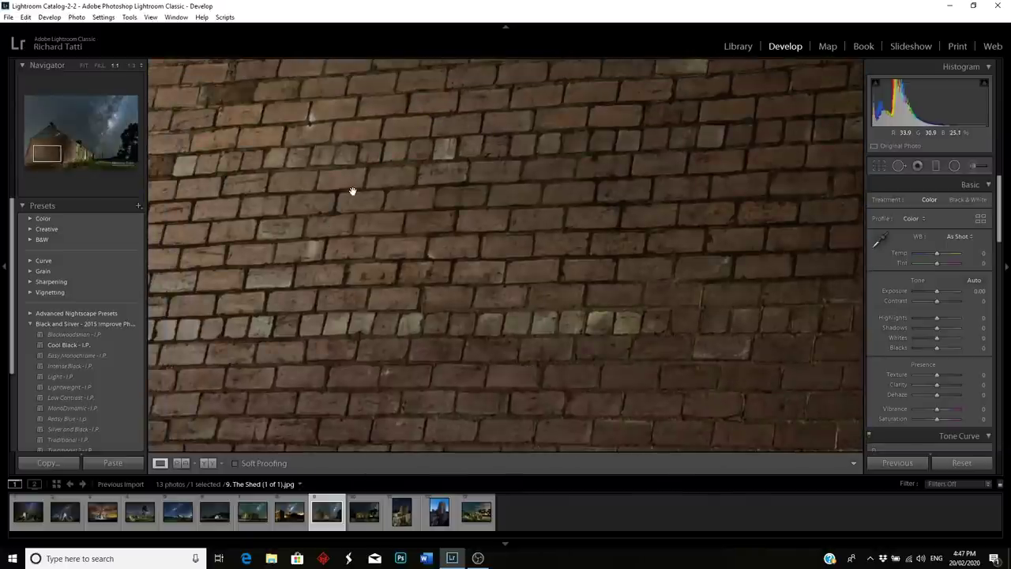
pyautogui.moveTo(352, 191); pyautogui.dragTo(377, 313)
pyautogui.moveTo(650, 181); pyautogui.dragTo(372, 264)
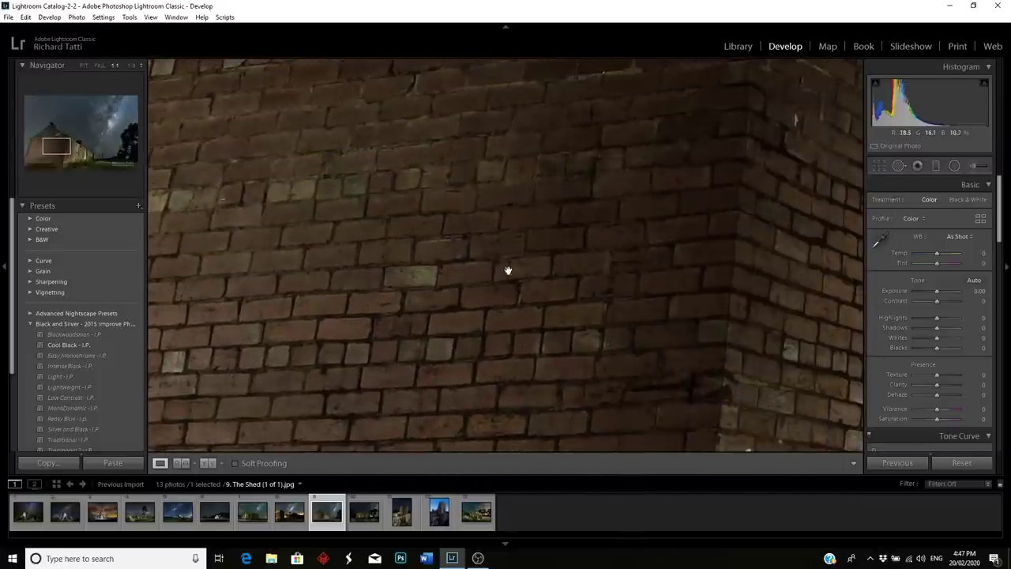
pyautogui.moveTo(322, 210); pyautogui.dragTo(571, 178)
pyautogui.moveTo(348, 237); pyautogui.dragTo(495, 187)
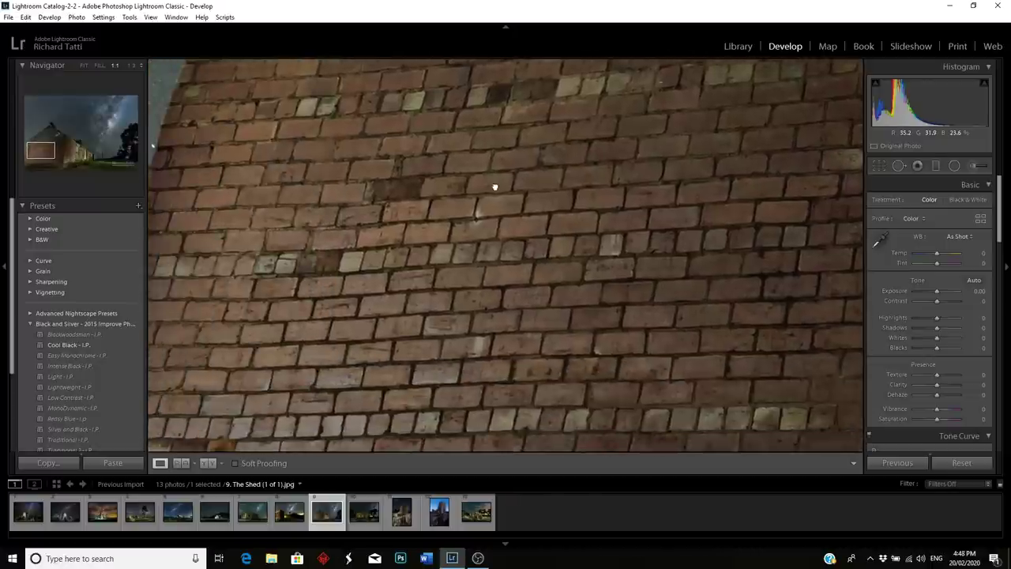
pyautogui.moveTo(388, 326); pyautogui.dragTo(285, 304)
pyautogui.moveTo(624, 309); pyautogui.dragTo(462, 256)
pyautogui.click(437, 217)
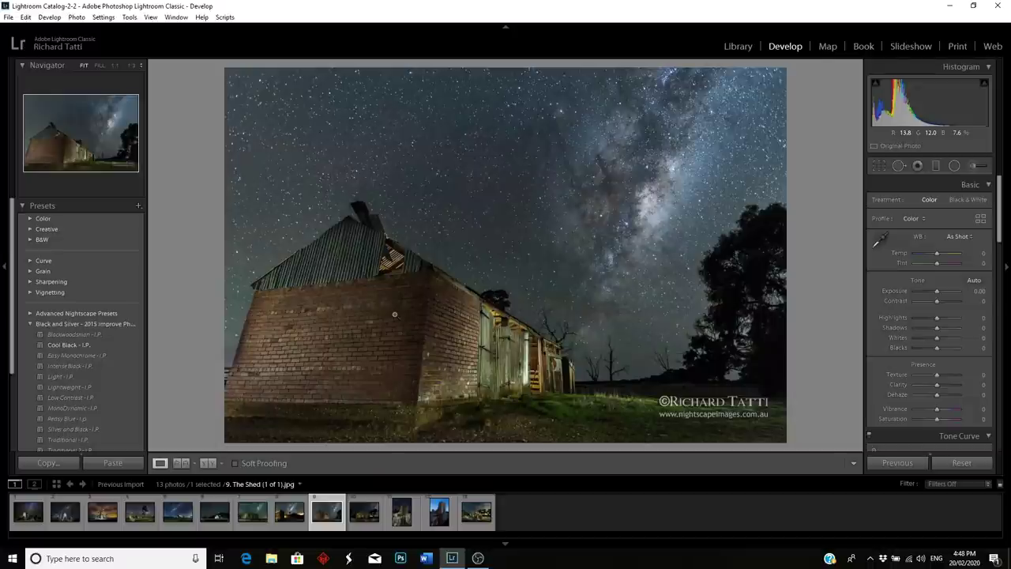
# Inspect the shed's corrugated iron gable and the lit opening in its roof at 1:1.
pyautogui.click(316, 276)
pyautogui.moveTo(287, 261); pyautogui.dragTo(395, 149)
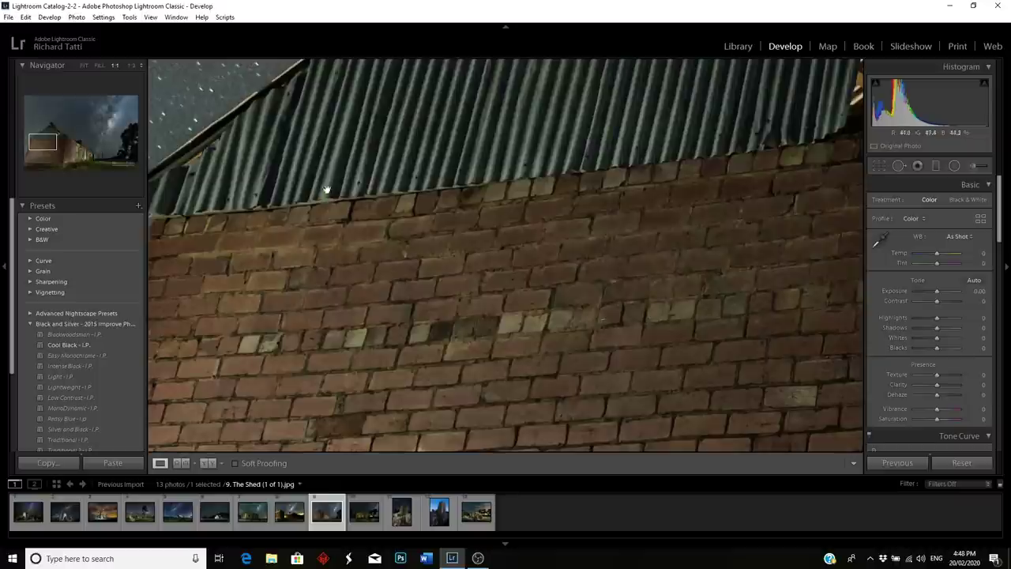
pyautogui.moveTo(533, 133); pyautogui.dragTo(406, 218)
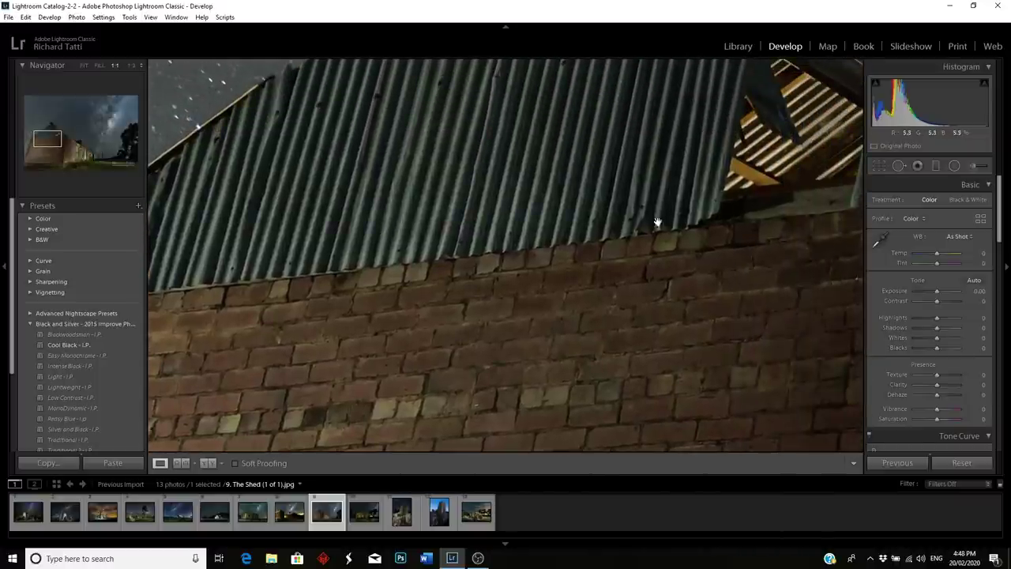
pyautogui.moveTo(553, 161); pyautogui.dragTo(494, 233)
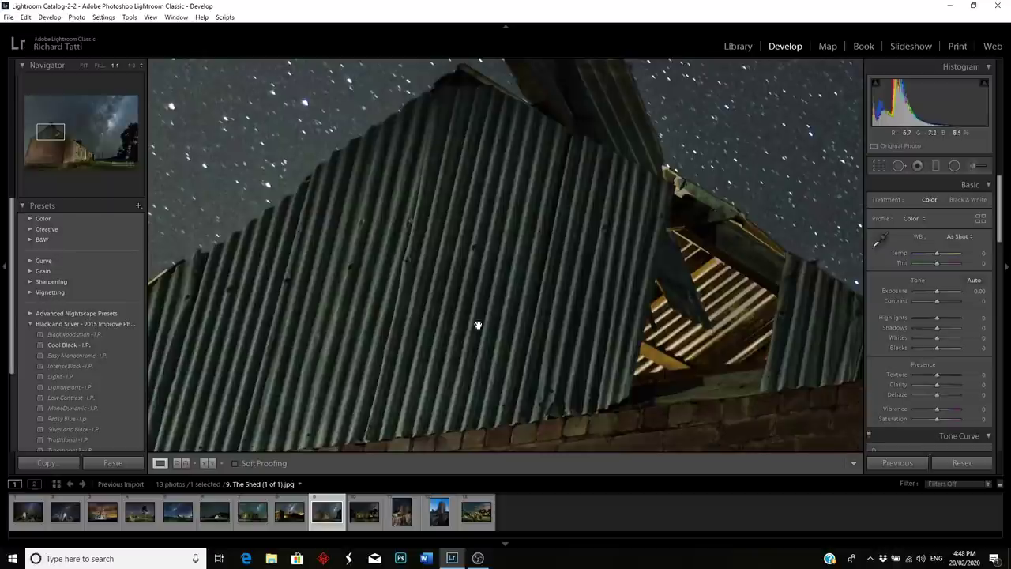
# Examine the brickwork below the shed's iron gable at 1:1 and the side wall, timber doors, grass and trees at 1:3.
pyautogui.moveTo(463, 308); pyautogui.dragTo(574, 275)
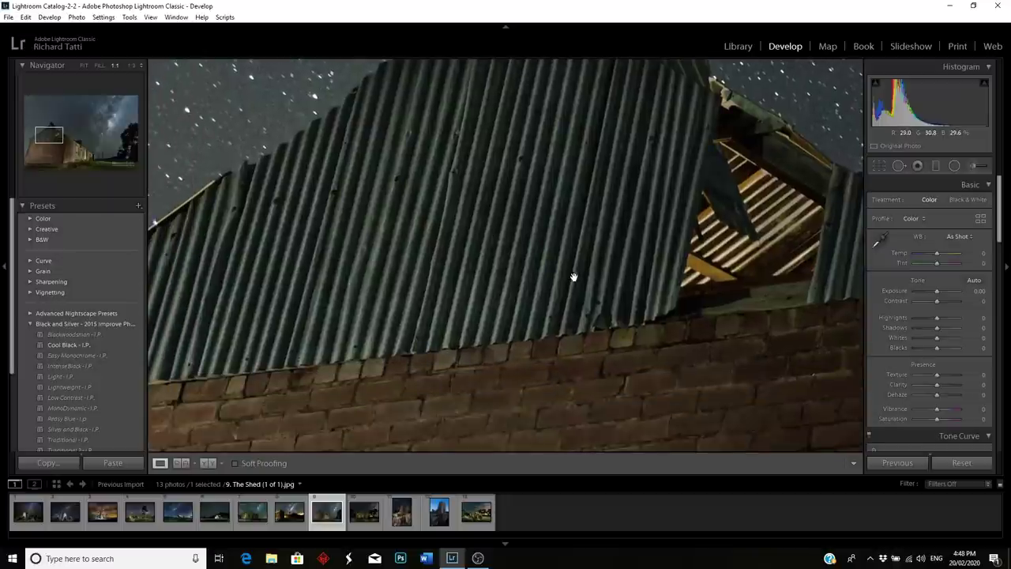
pyautogui.click(574, 275)
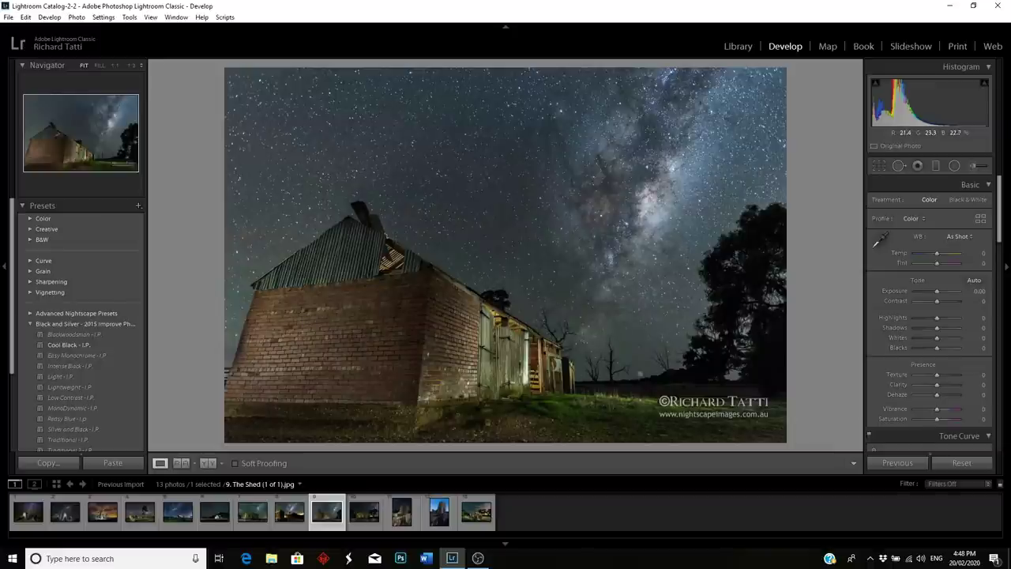
pyautogui.click(133, 66)
pyautogui.moveTo(677, 422); pyautogui.dragTo(562, 323)
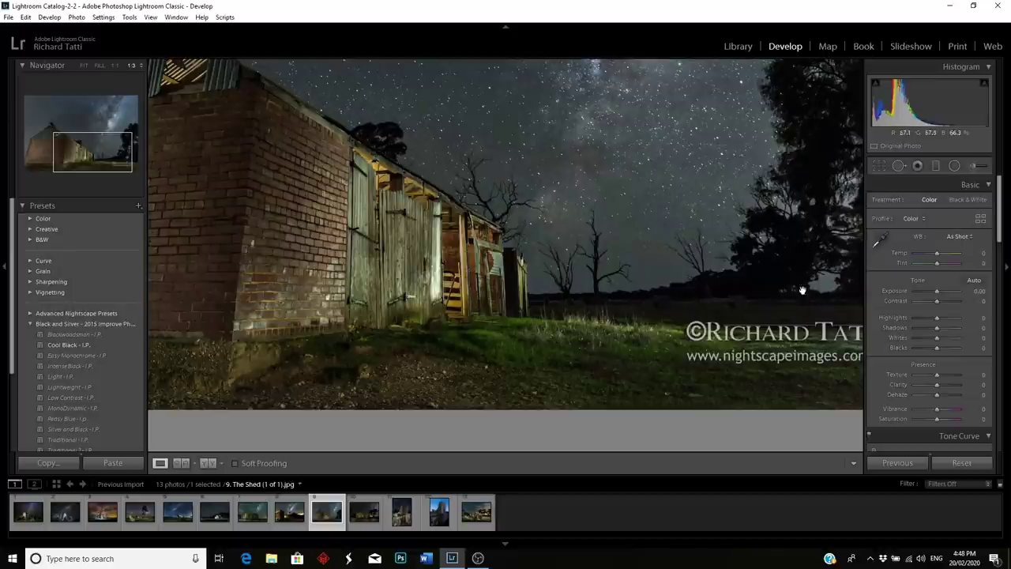
pyautogui.moveTo(655, 303); pyautogui.dragTo(576, 345)
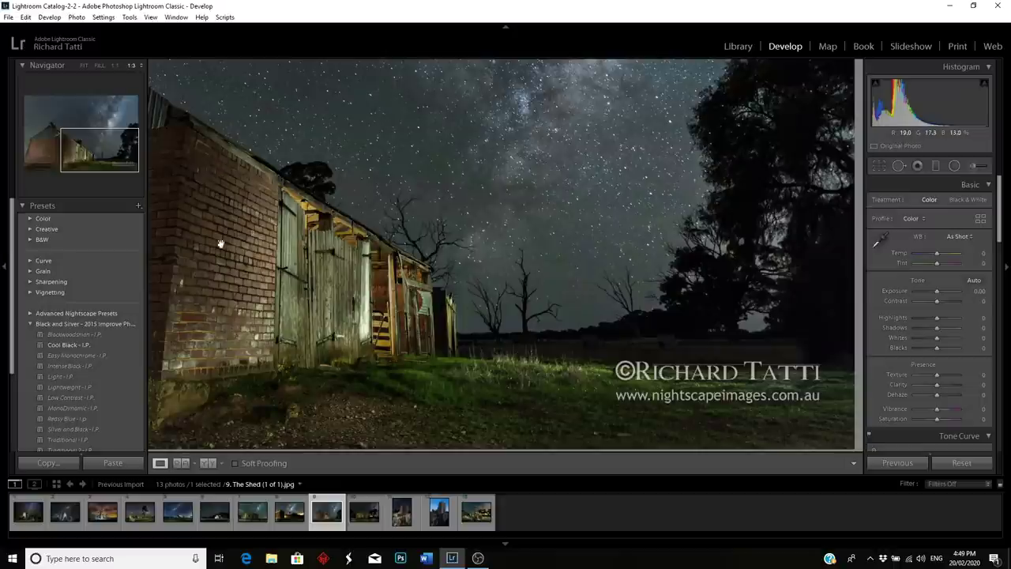
pyautogui.moveTo(232, 263); pyautogui.dragTo(319, 266)
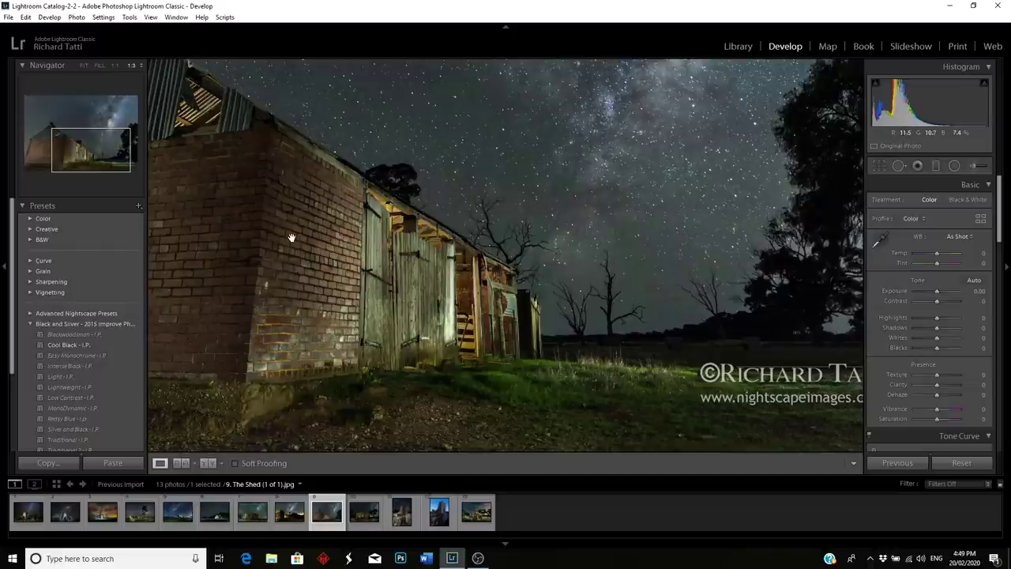
pyautogui.click(266, 255)
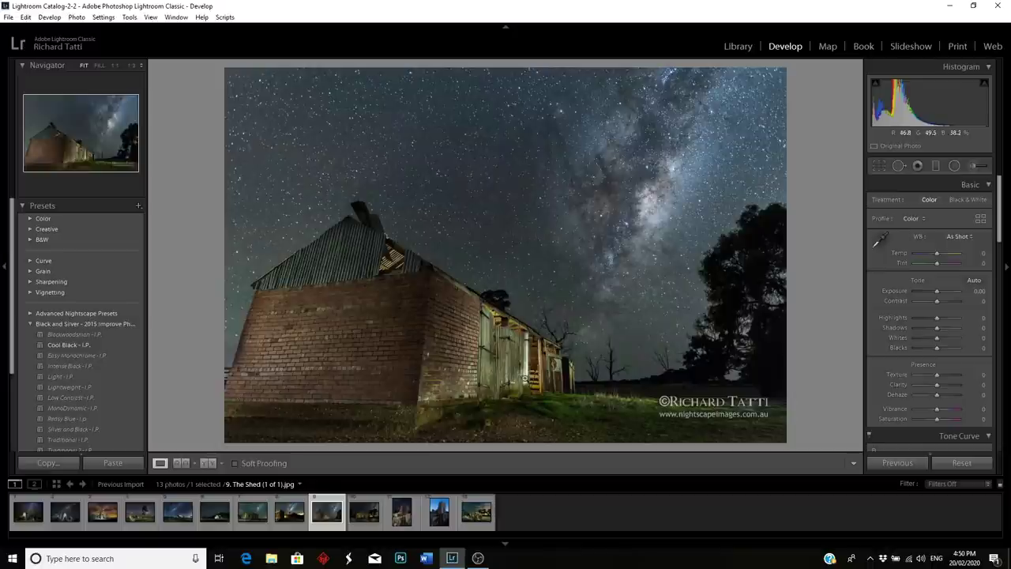
# Inspect the shed's timber doors and the warm-lit interior and rafters above them at 1:3 and 1:1.
pyautogui.click(535, 379)
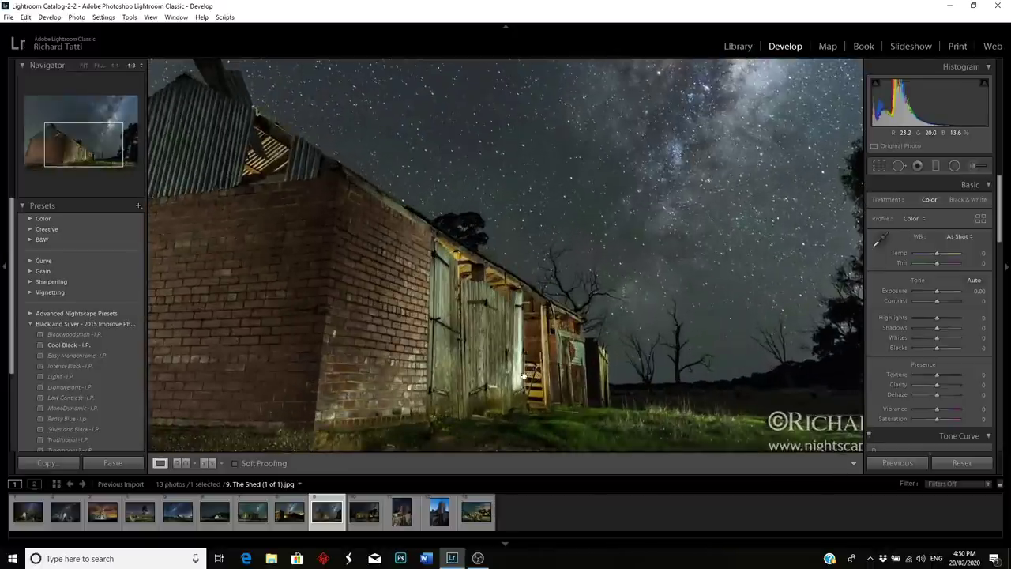
pyautogui.hotkey('ctrl', '=')
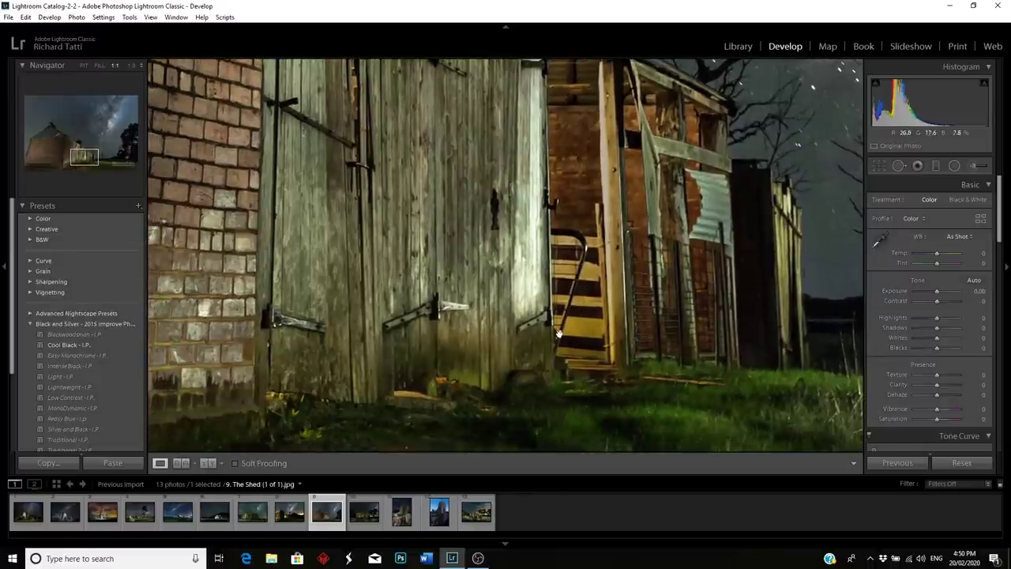
pyautogui.moveTo(408, 243); pyautogui.dragTo(482, 236)
pyautogui.moveTo(457, 82); pyautogui.dragTo(482, 172)
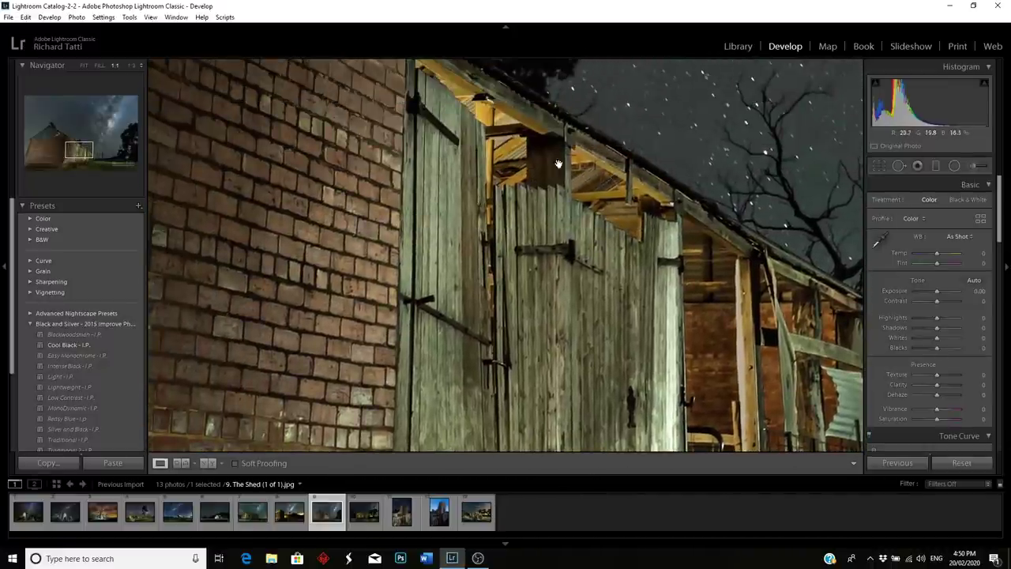
pyautogui.moveTo(453, 111); pyautogui.dragTo(704, 434)
pyautogui.click(623, 379)
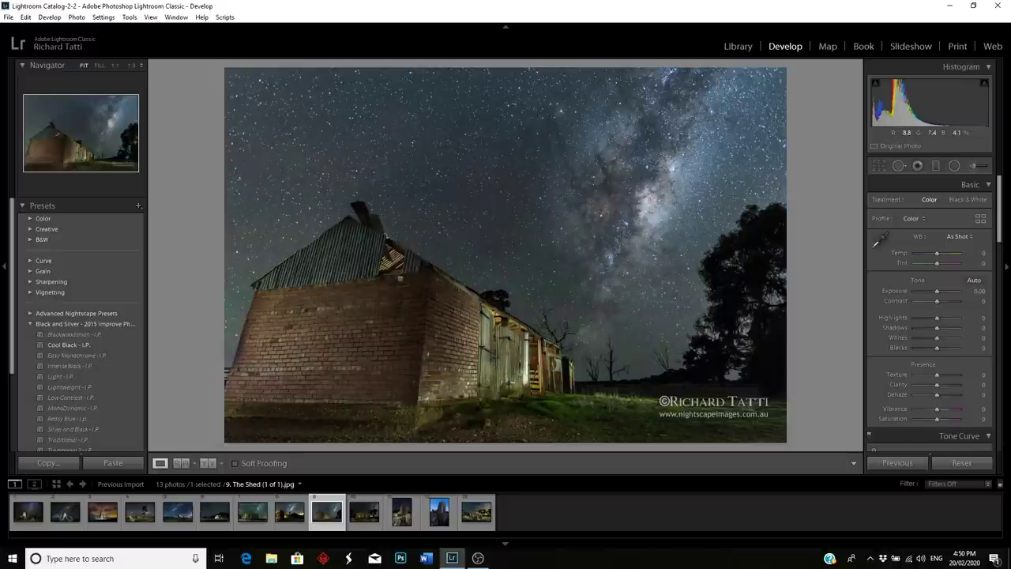
# Follow the lighting at 1:1 from the shed's roof opening down the side brick wall to the timber doors.
pyautogui.click(390, 264)
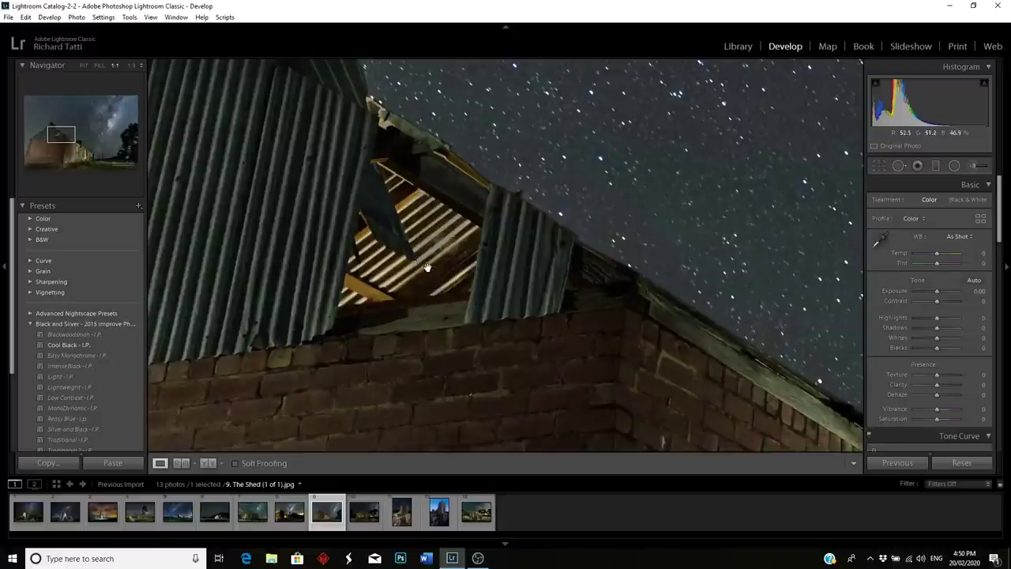
pyautogui.moveTo(655, 408); pyautogui.dragTo(600, 235)
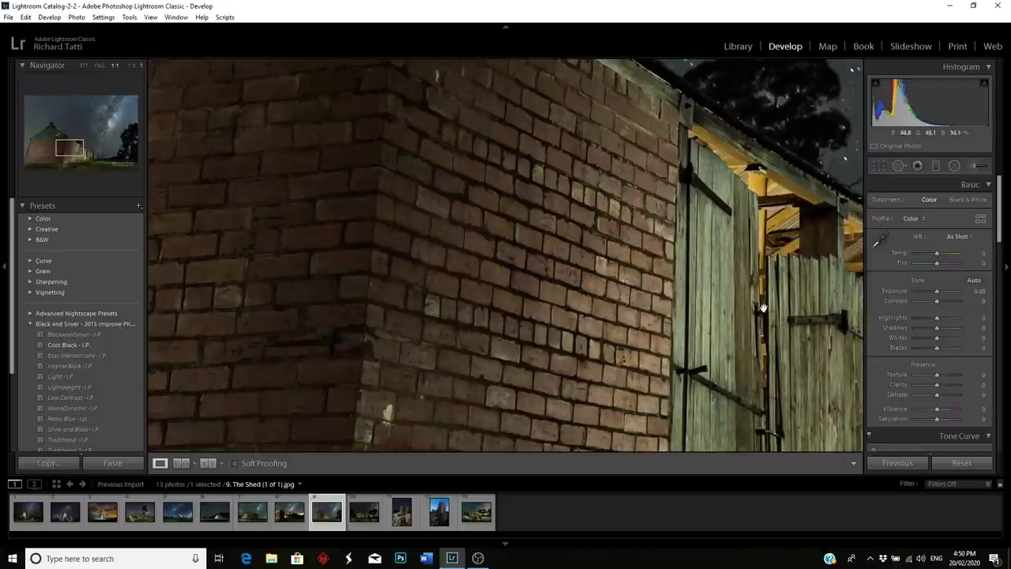
pyautogui.moveTo(762, 307); pyautogui.dragTo(542, 211)
pyautogui.moveTo(728, 333); pyautogui.dragTo(661, 287)
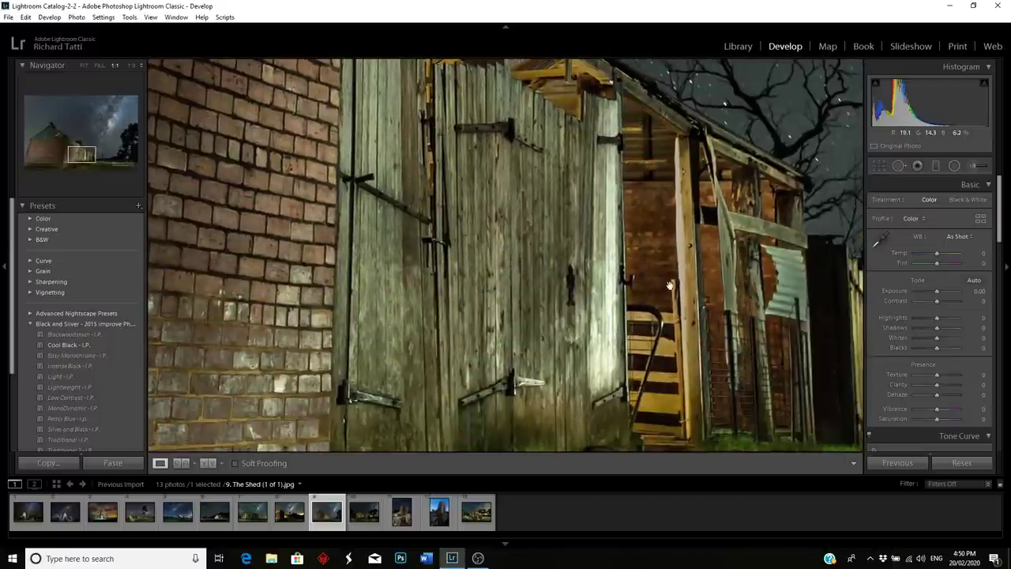
pyautogui.click(632, 310)
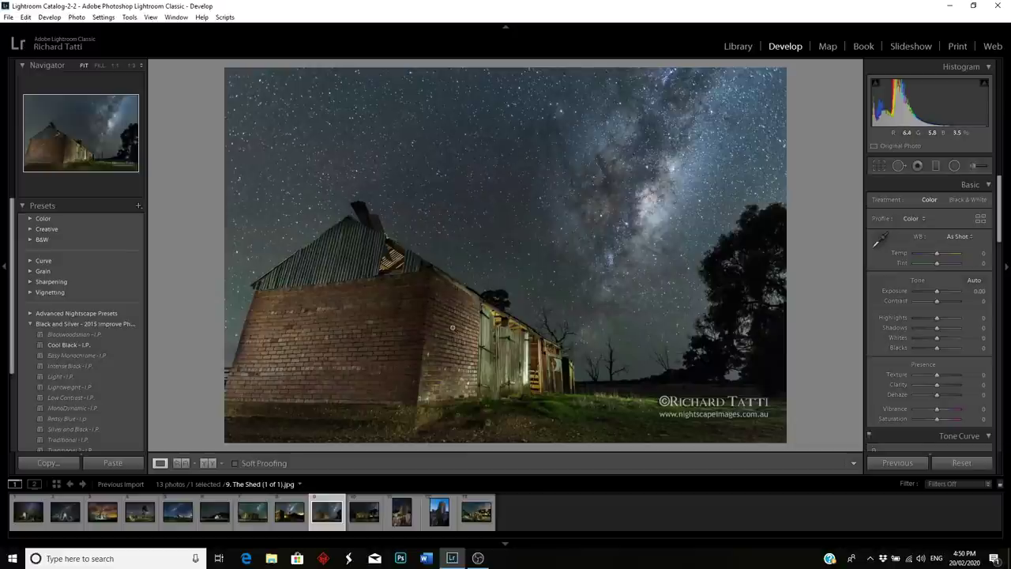
# Inspect the grass and ground in front of the shed's doors at 1:1, and view the whole photo full screen.
pyautogui.click(550, 396)
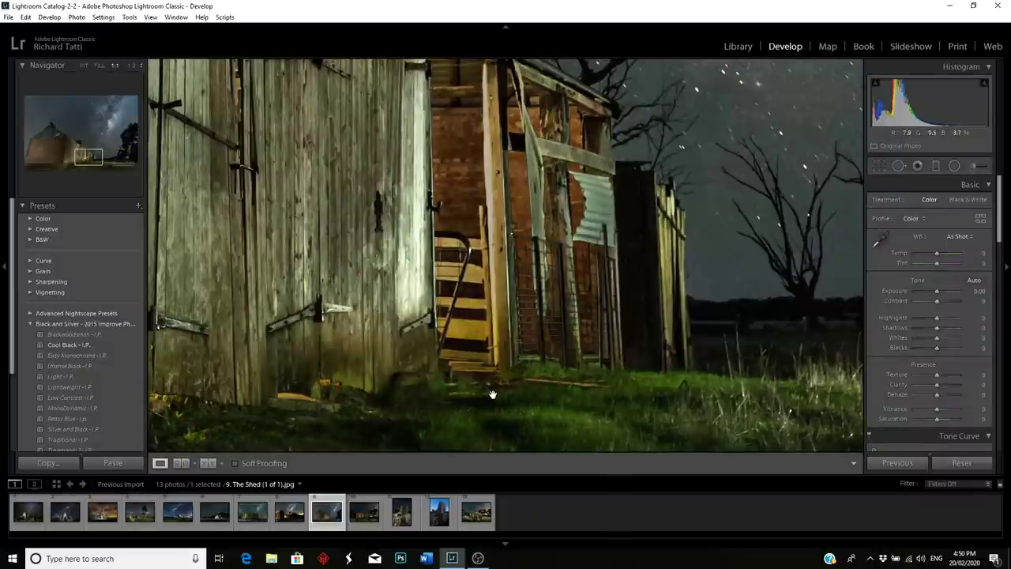
pyautogui.moveTo(536, 393); pyautogui.dragTo(533, 340)
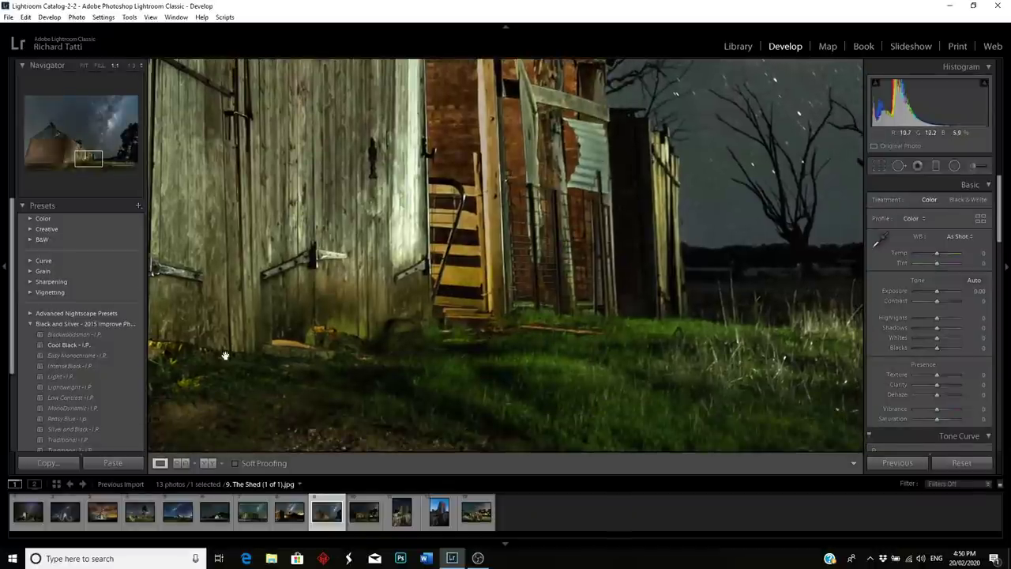
pyautogui.moveTo(445, 397); pyautogui.dragTo(663, 437)
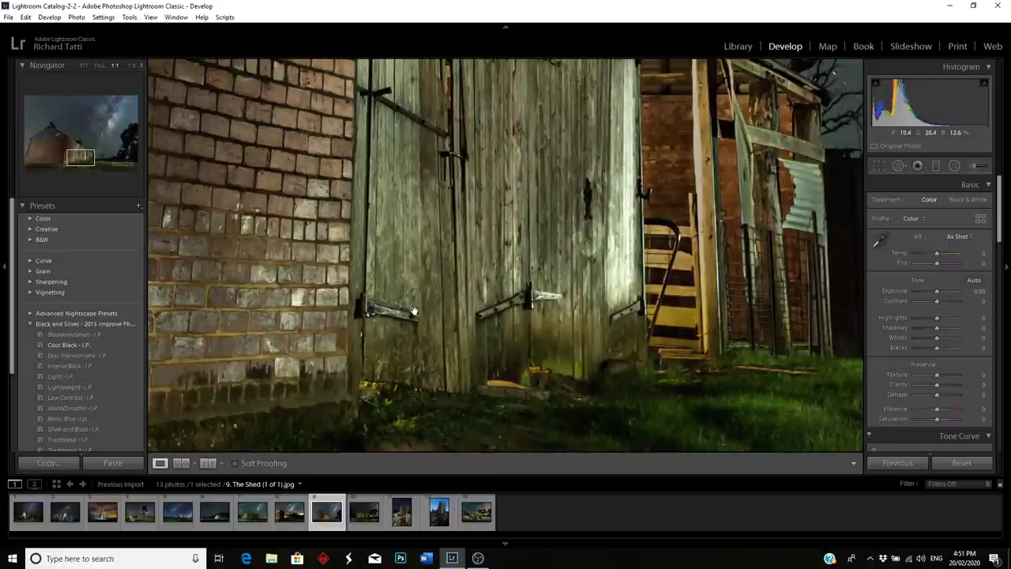
pyautogui.click(535, 277)
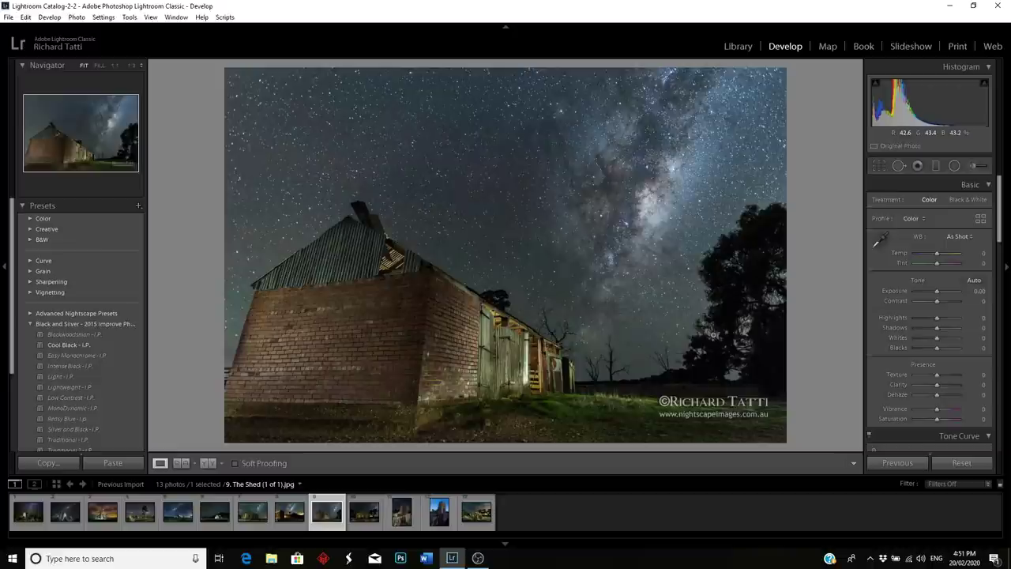
pyautogui.press('f')
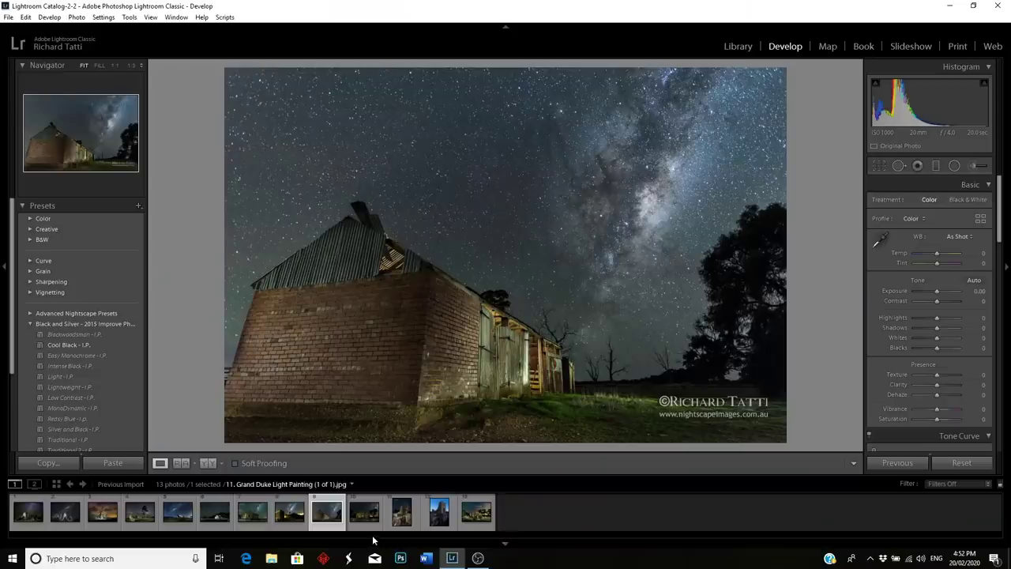
# Open the Lights on but no-one Home photo and examine the stone house, glowing windows and tree at 1:3 and 1:1.
pyautogui.click(365, 512)
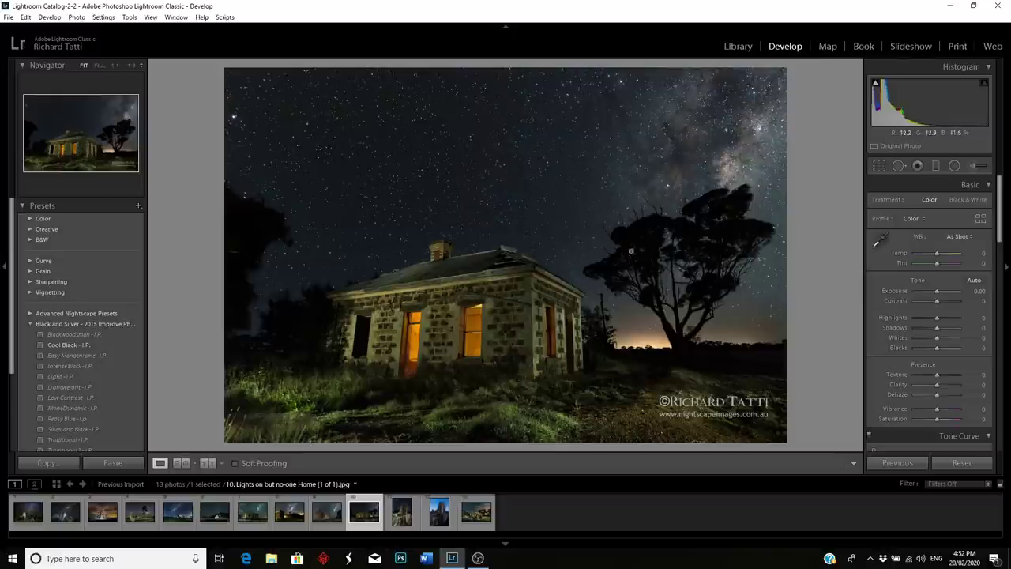
pyautogui.click(131, 65)
pyautogui.moveTo(219, 174); pyautogui.dragTo(673, 339)
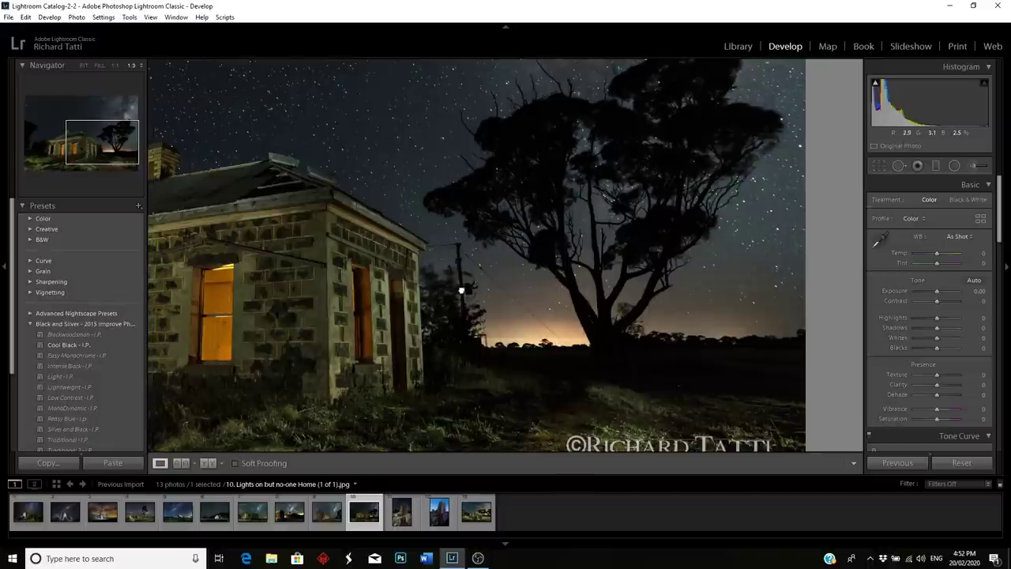
pyautogui.moveTo(463, 286); pyautogui.dragTo(578, 280)
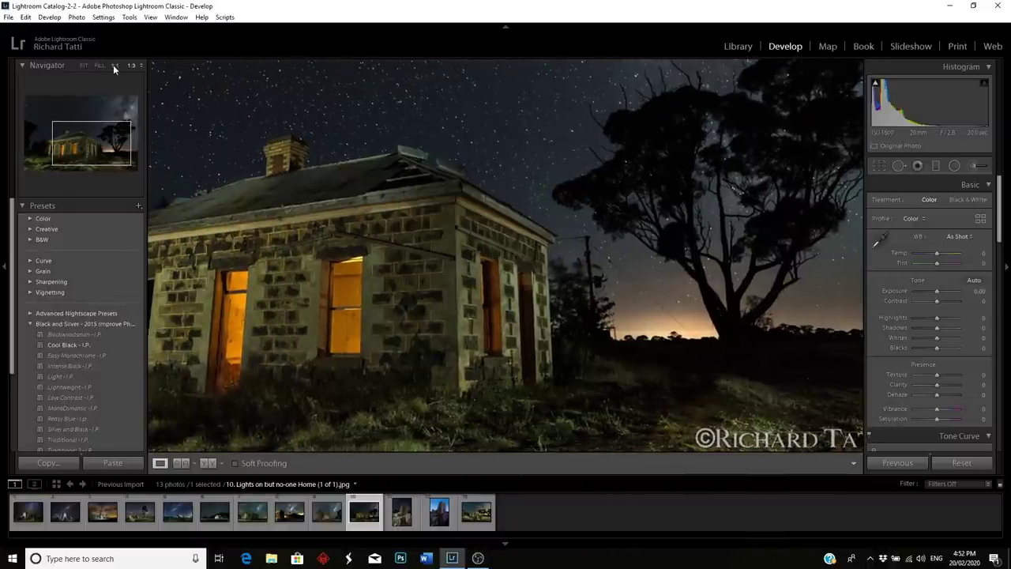
pyautogui.click(115, 64)
pyautogui.moveTo(691, 310); pyautogui.dragTo(628, 233)
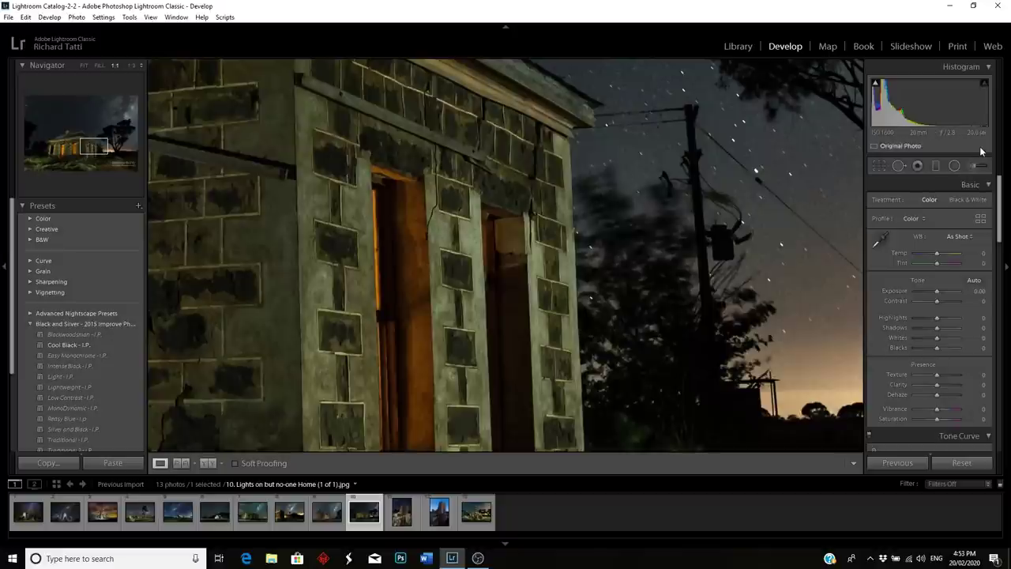
pyautogui.click(644, 237)
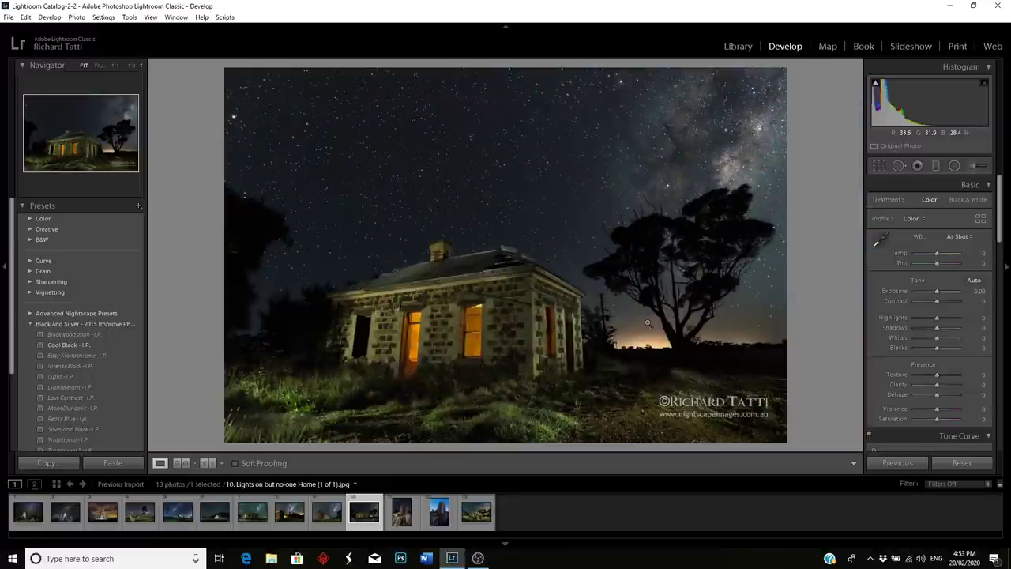
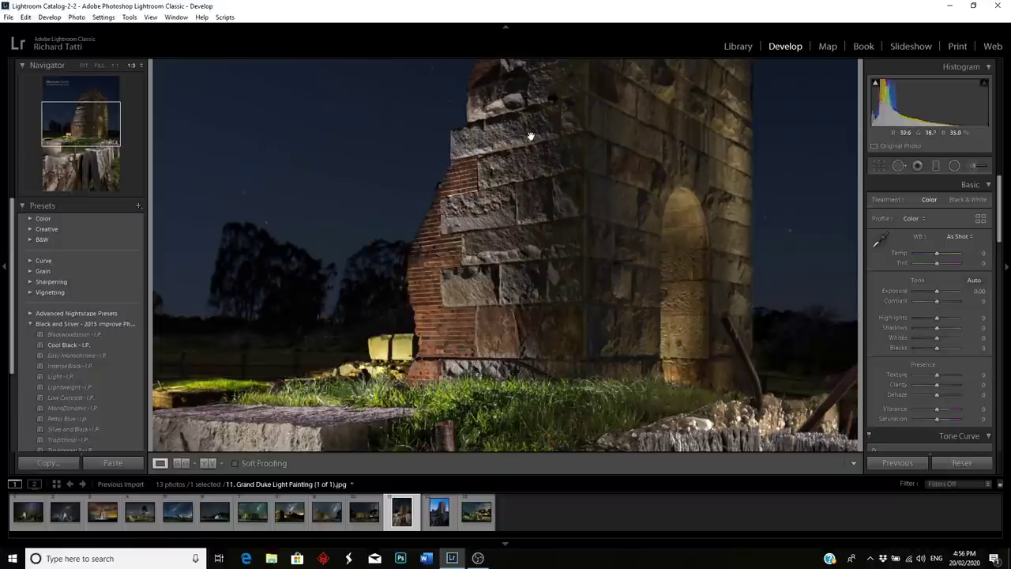
# Examine the side-lit stone and brick texture on the ruin's broken edge in the Grand Duke Light Painting photo at 1:3 and 1:1.
pyautogui.moveTo(530, 135); pyautogui.dragTo(518, 241)
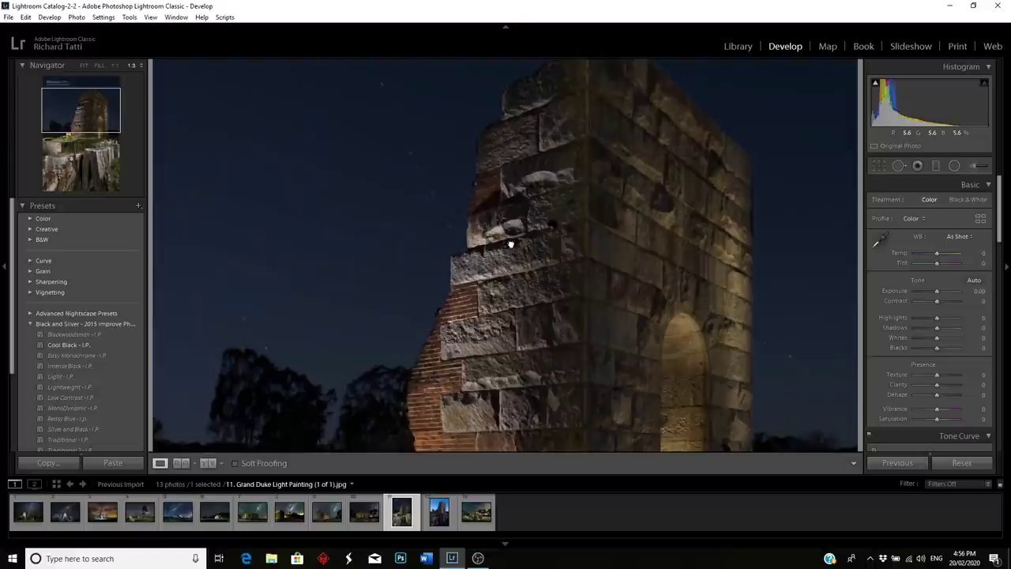
pyautogui.click(510, 244)
pyautogui.press('z')
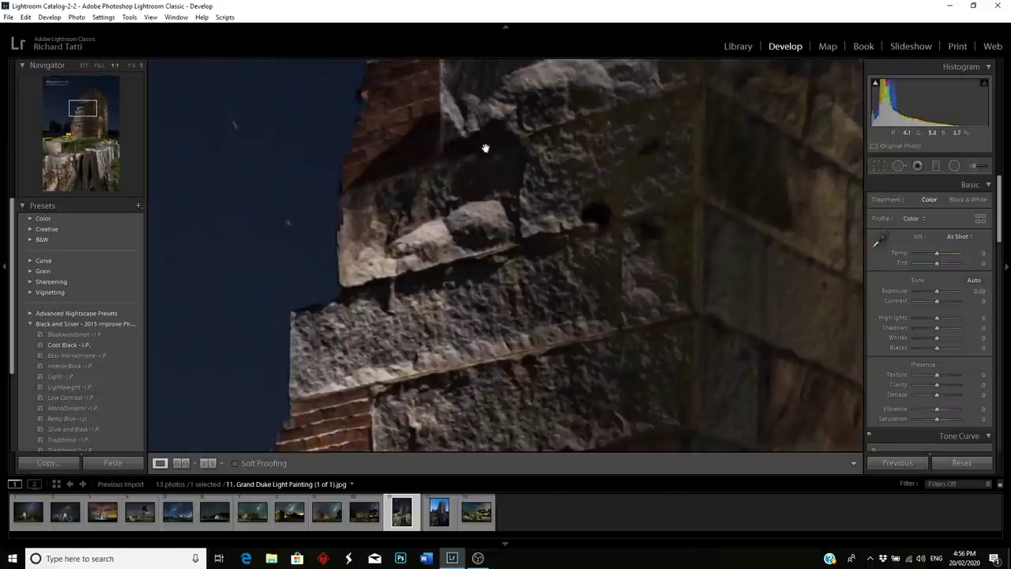
pyautogui.moveTo(474, 128); pyautogui.dragTo(494, 269)
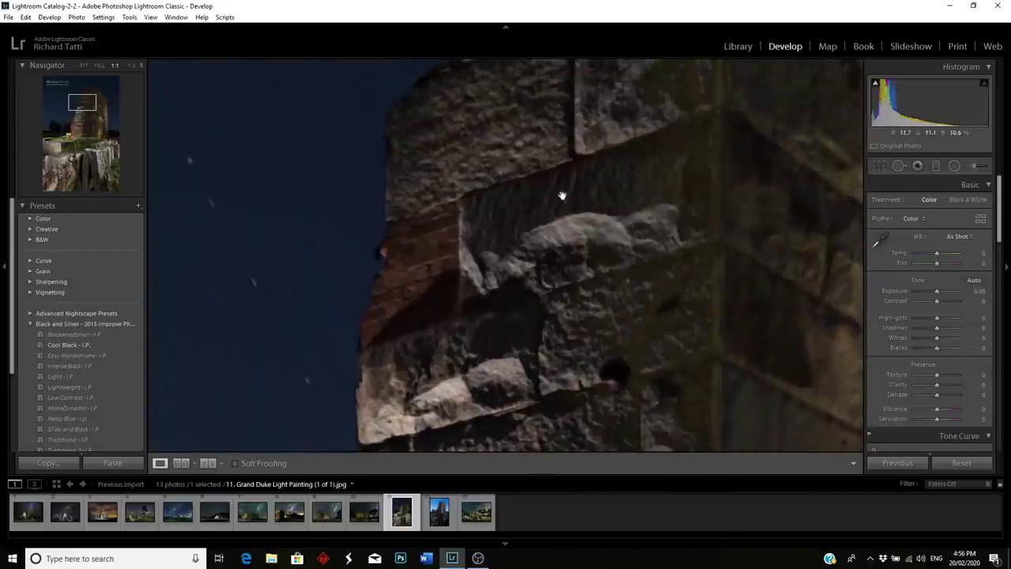
pyautogui.moveTo(586, 309); pyautogui.dragTo(461, 230)
pyautogui.moveTo(441, 356); pyautogui.dragTo(420, 208)
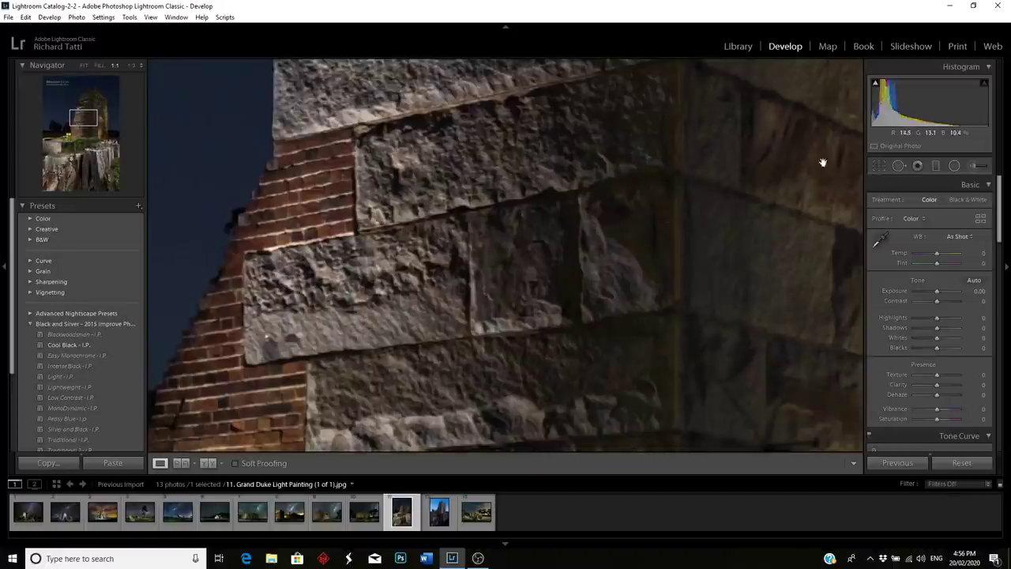
pyautogui.click(544, 248)
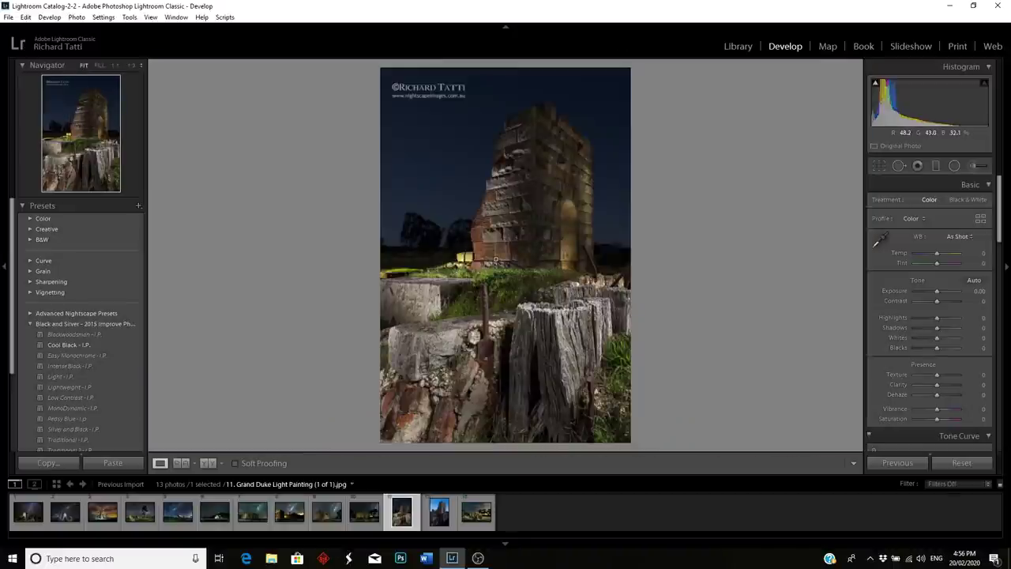
# View the Grand Duke photo full screen and inspect the ruin's front face, lit archway and base up close.
pyautogui.press('f')
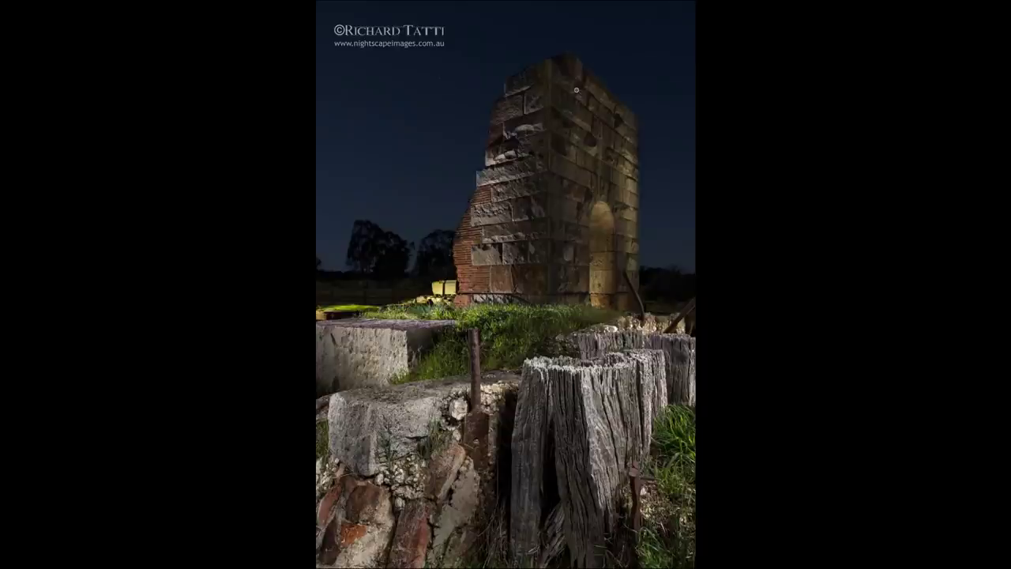
pyautogui.click(628, 164)
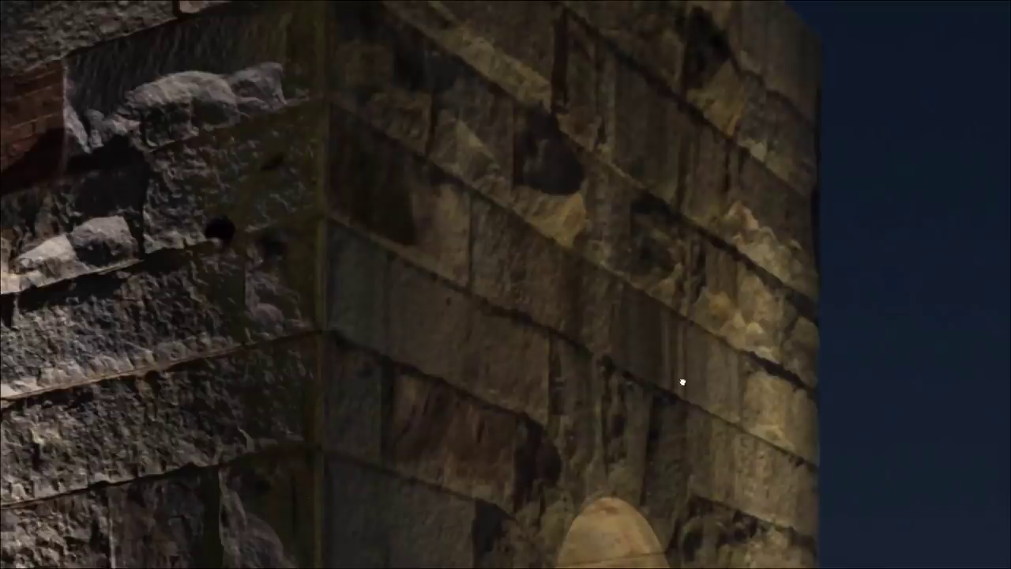
pyautogui.scroll(-5, 683, 382)
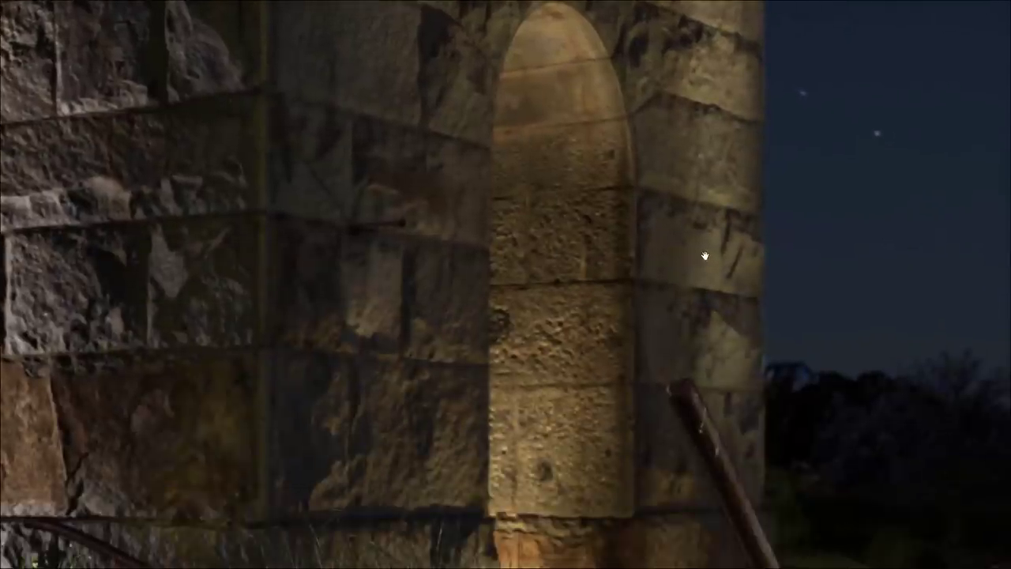
pyautogui.moveTo(693, 349); pyautogui.dragTo(757, 273)
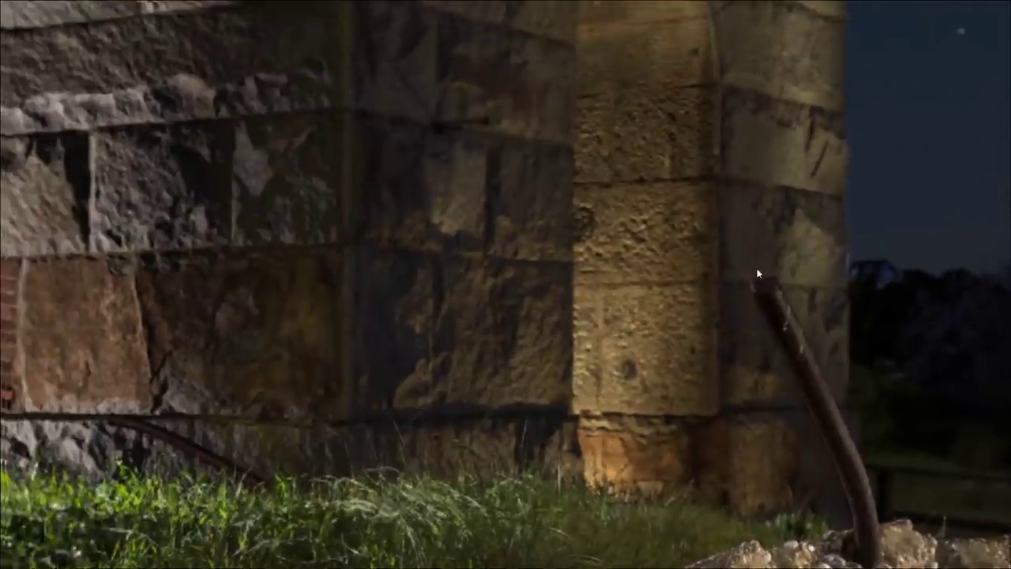
pyautogui.click(723, 252)
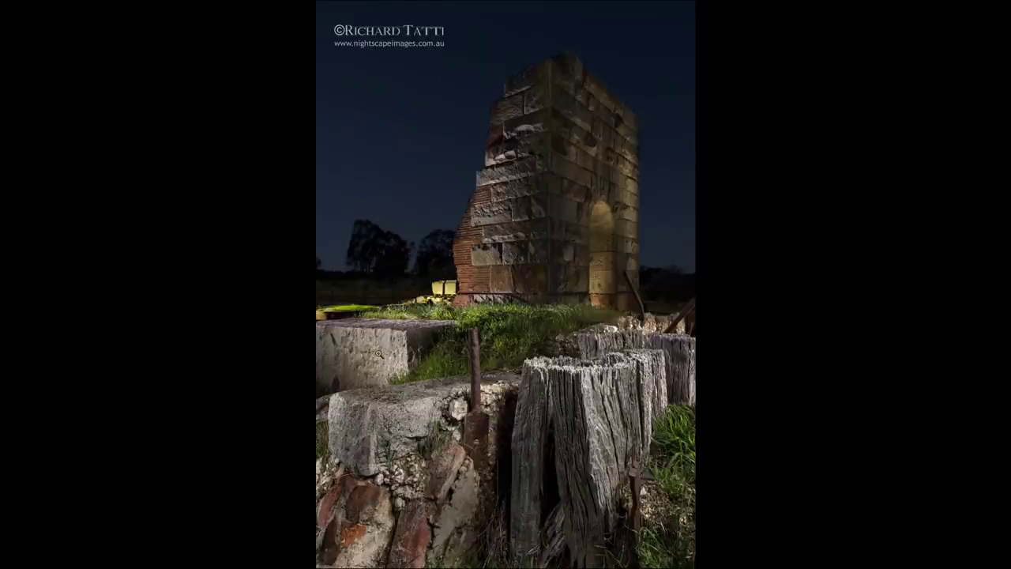
# Leave the full-screen view and examine the weathered timber stump and rocks in the Grand Duke photo's foreground at 1:3.
pyautogui.press('Escape')
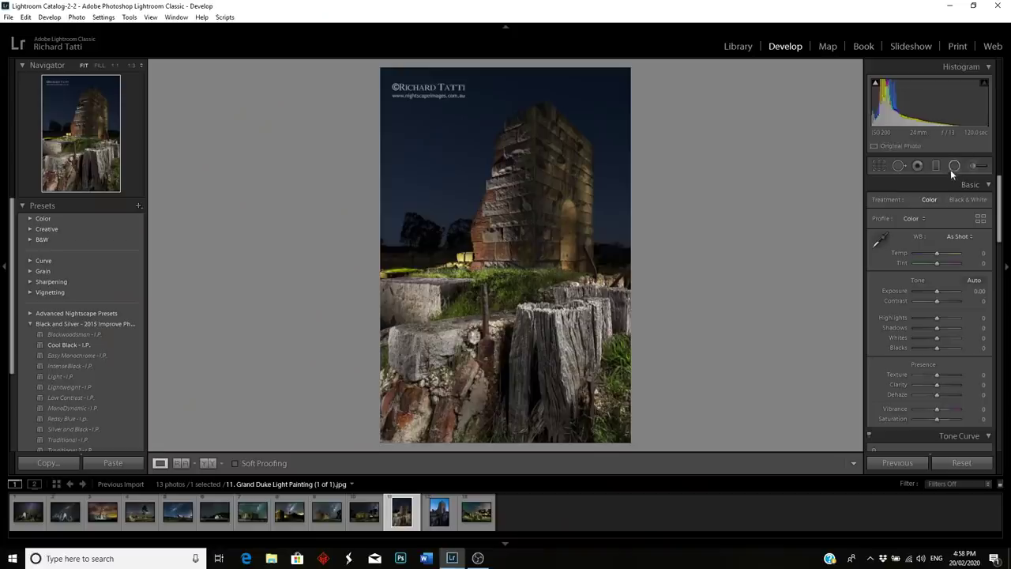
pyautogui.click(131, 66)
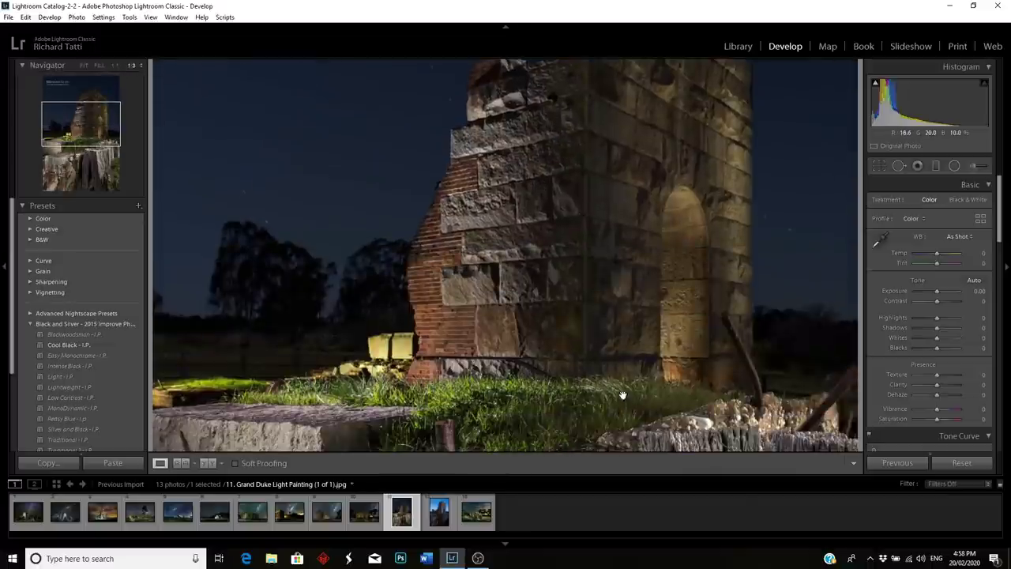
pyautogui.moveTo(623, 395); pyautogui.dragTo(580, 172)
pyautogui.moveTo(651, 301); pyautogui.dragTo(611, 214)
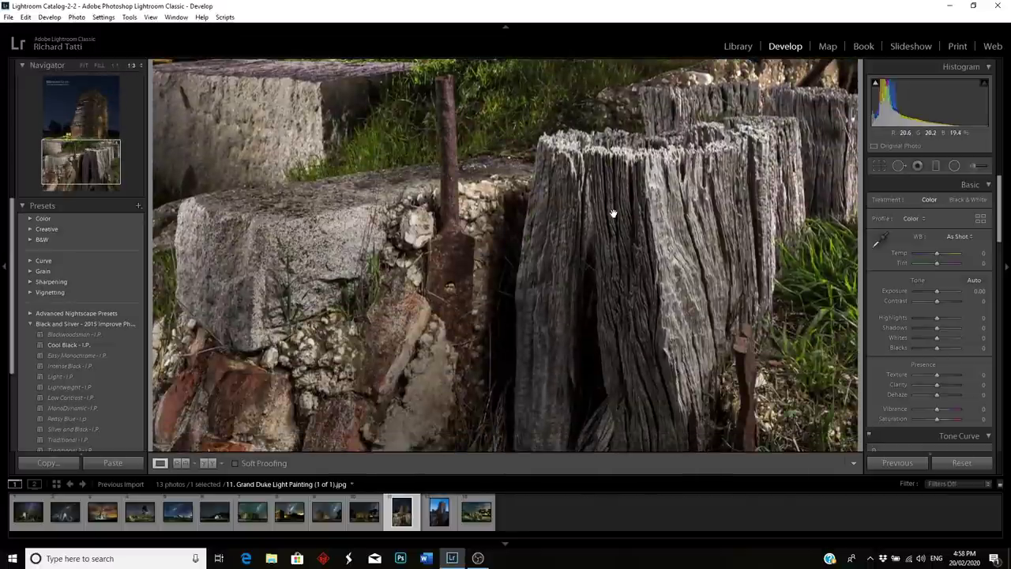
pyautogui.moveTo(727, 281); pyautogui.dragTo(625, 296)
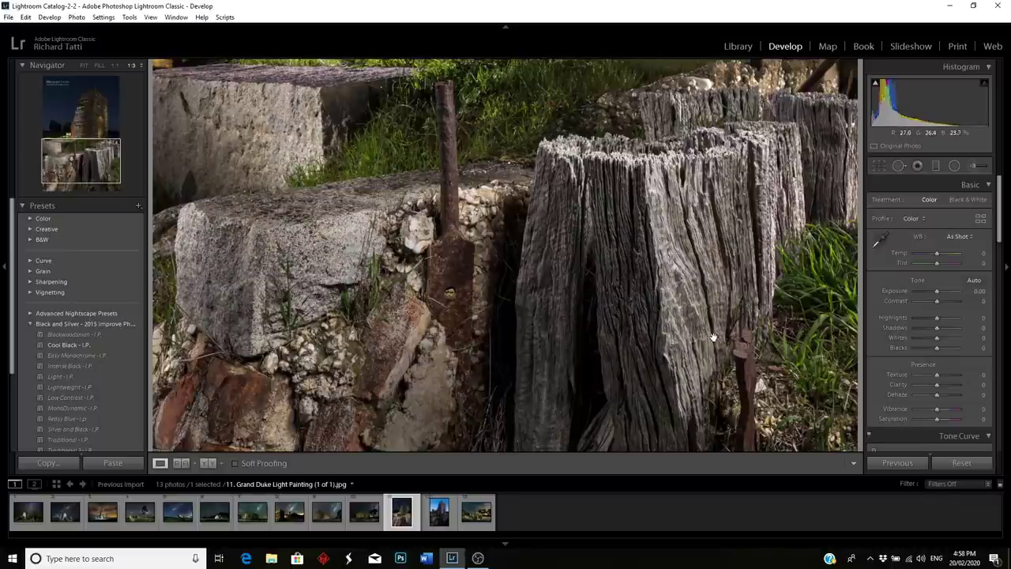
pyautogui.moveTo(716, 338); pyautogui.dragTo(737, 180)
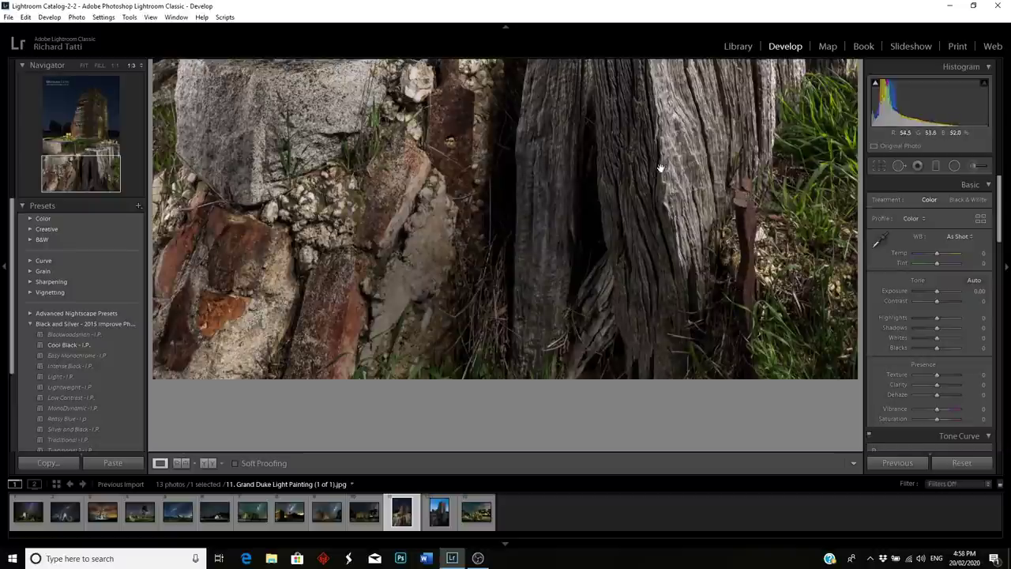
# Inspect the foreground stone blocks, rusty metal post and grass leading up to the ruin, and return to the whole photo.
pyautogui.scroll(3, 348, 145)
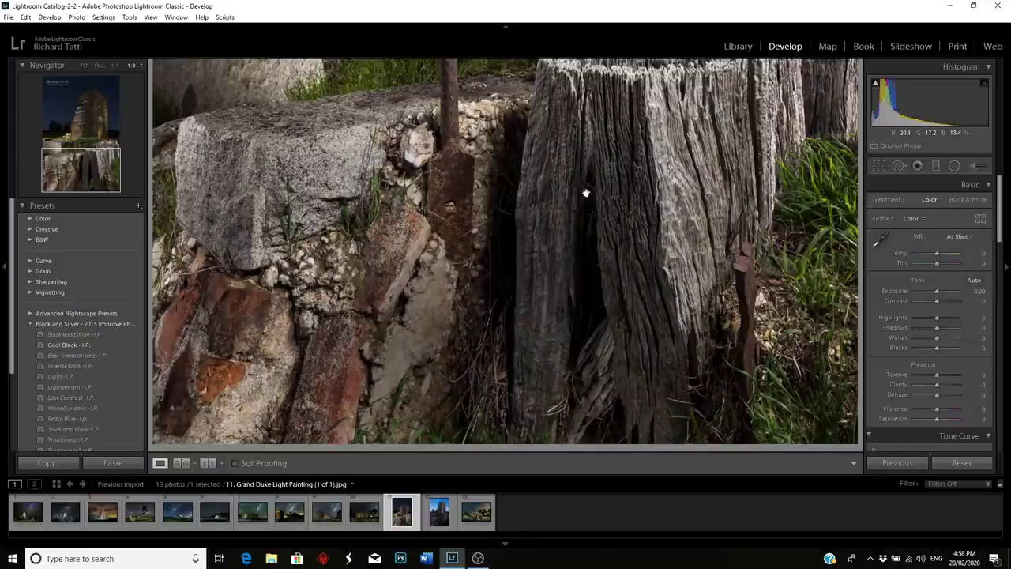
pyautogui.scroll(4, 761, 173)
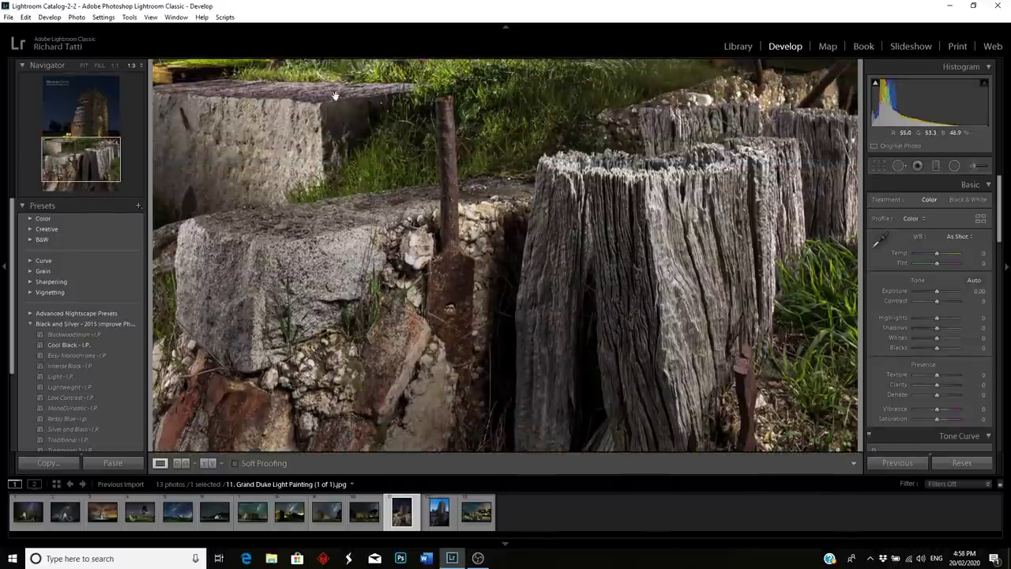
pyautogui.scroll(1, 264, 157)
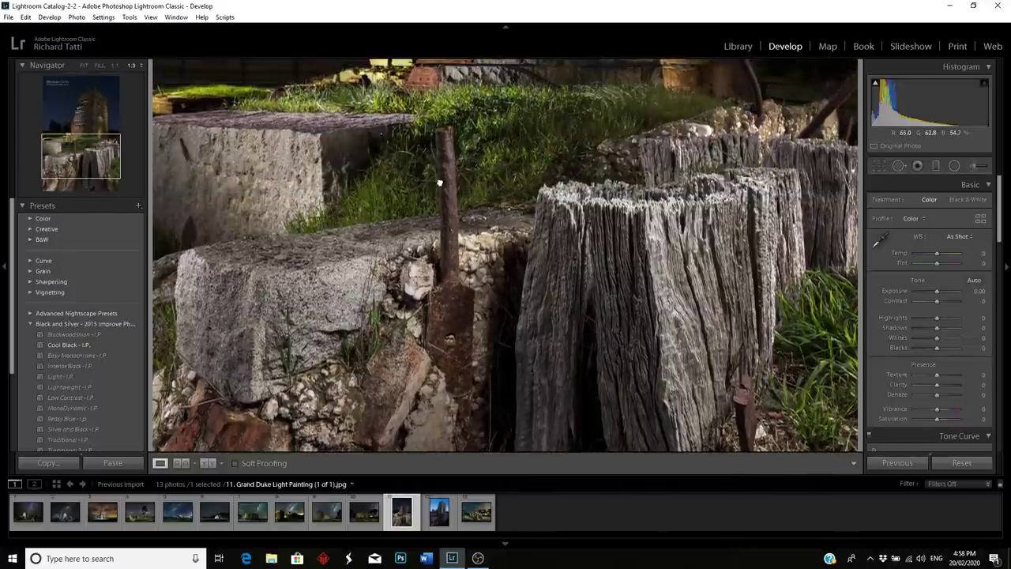
pyautogui.scroll(1, 276, 166)
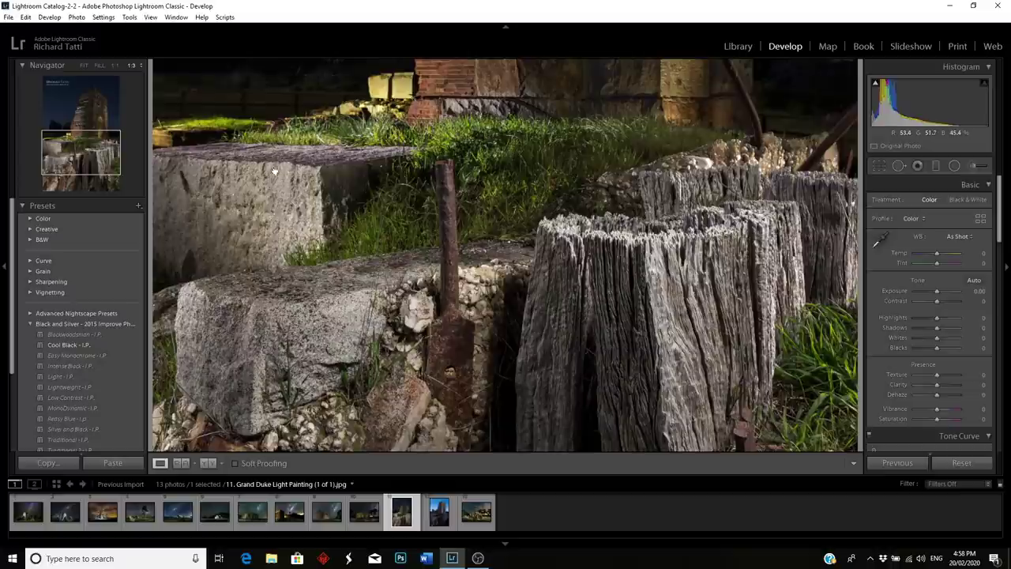
pyautogui.click(231, 97)
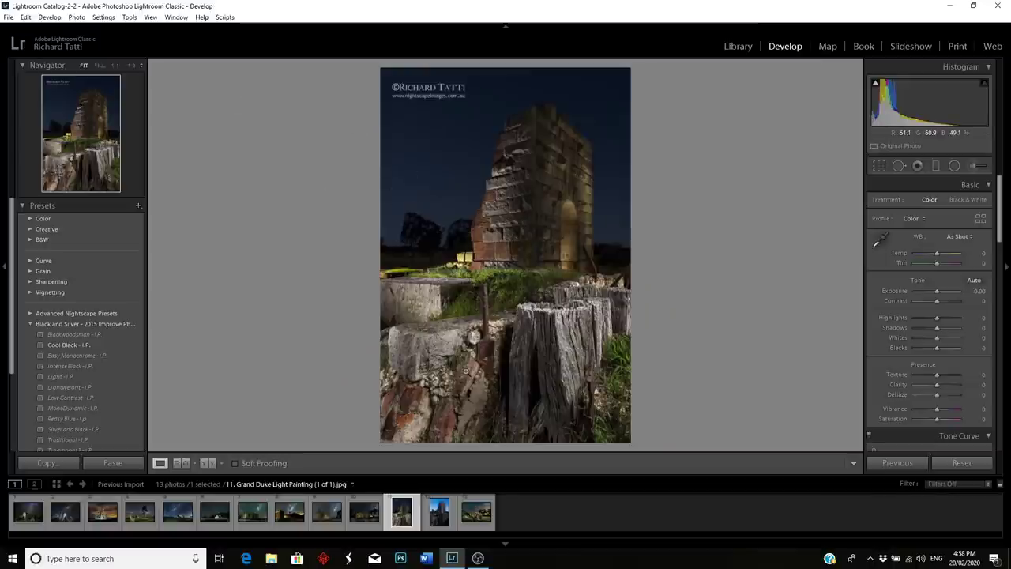
# Inspect the lit grass and blocks beside the ruin's base, and compare the photo with the Grand Duke Comparison image.
pyautogui.click(405, 270)
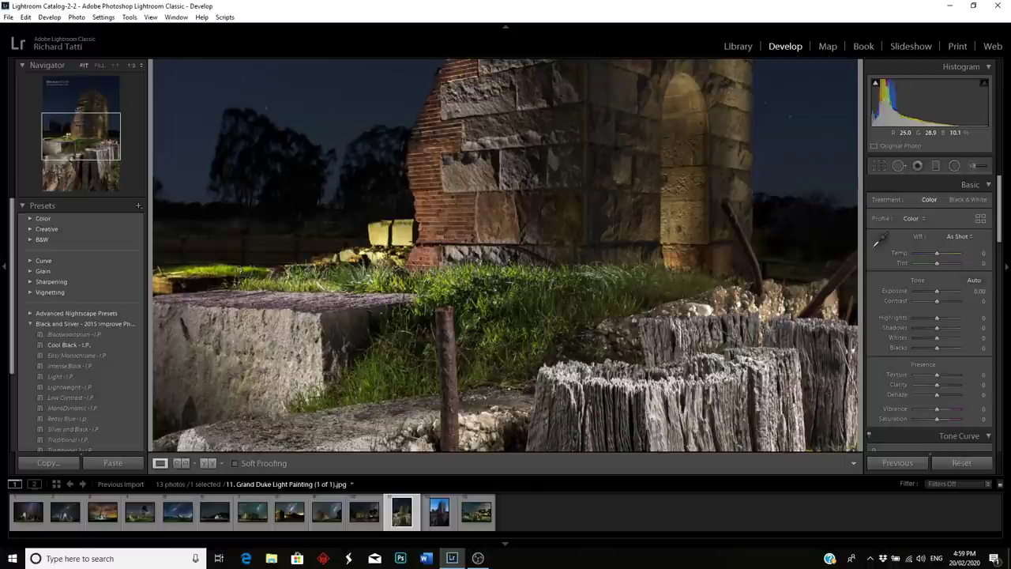
pyautogui.click(239, 272)
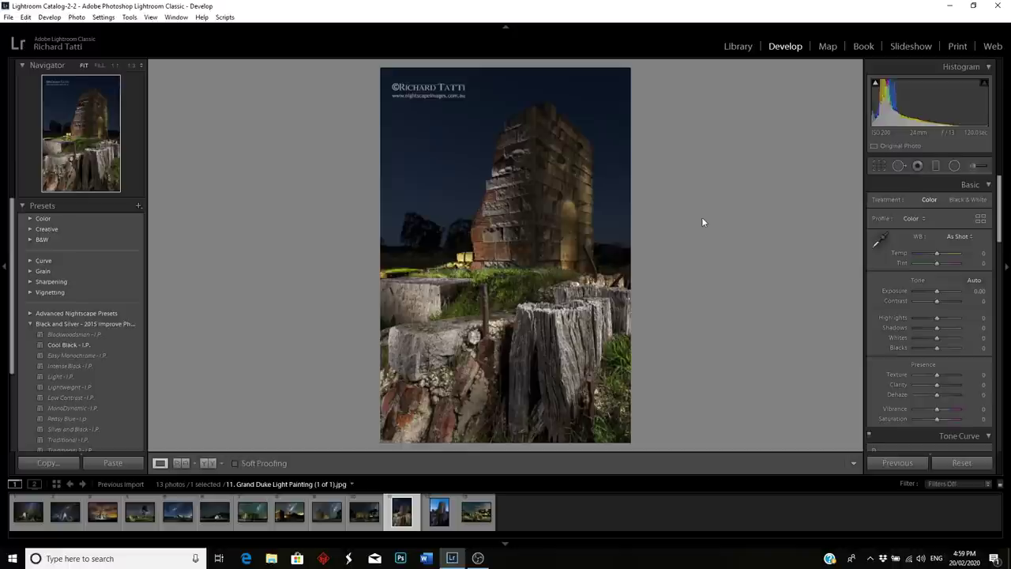
pyautogui.click(436, 518)
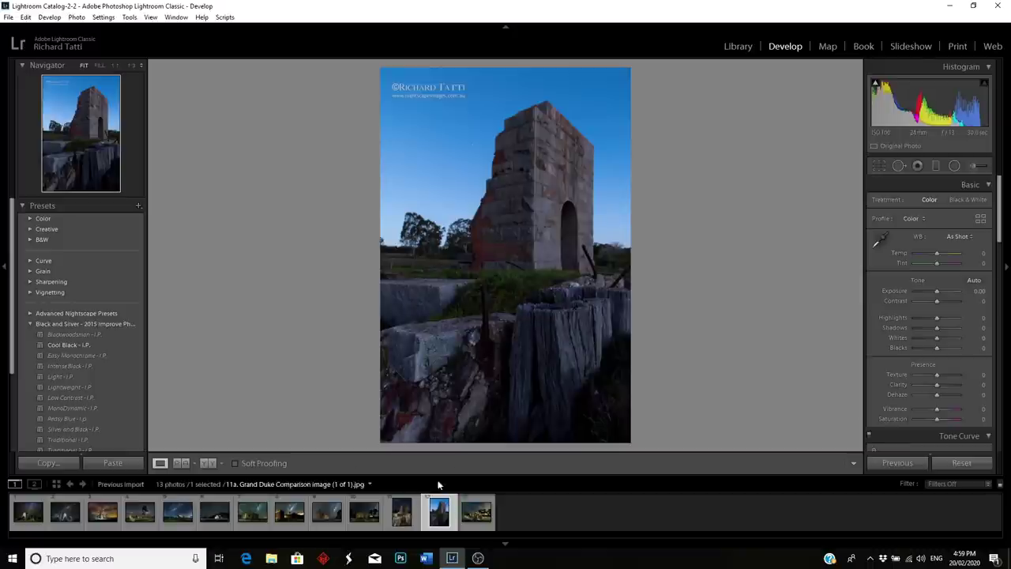
pyautogui.click(414, 515)
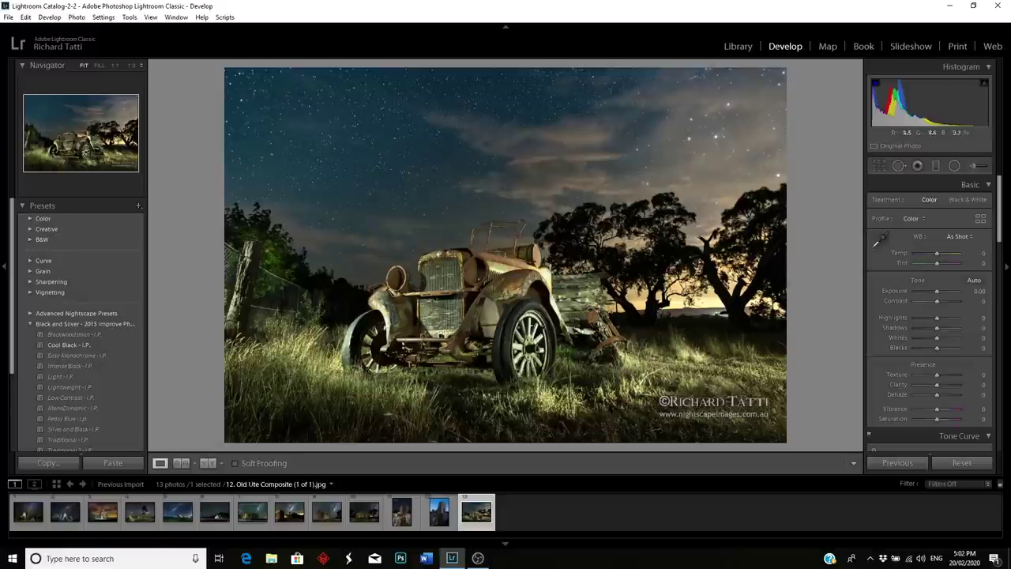
# Examine the truck's wheel, timber tray, fender, drum and headlight in the Old Ute Composite photo at 1:3 and 1:1.
pyautogui.click(656, 280)
pyautogui.click(656, 280)
pyautogui.click(695, 362)
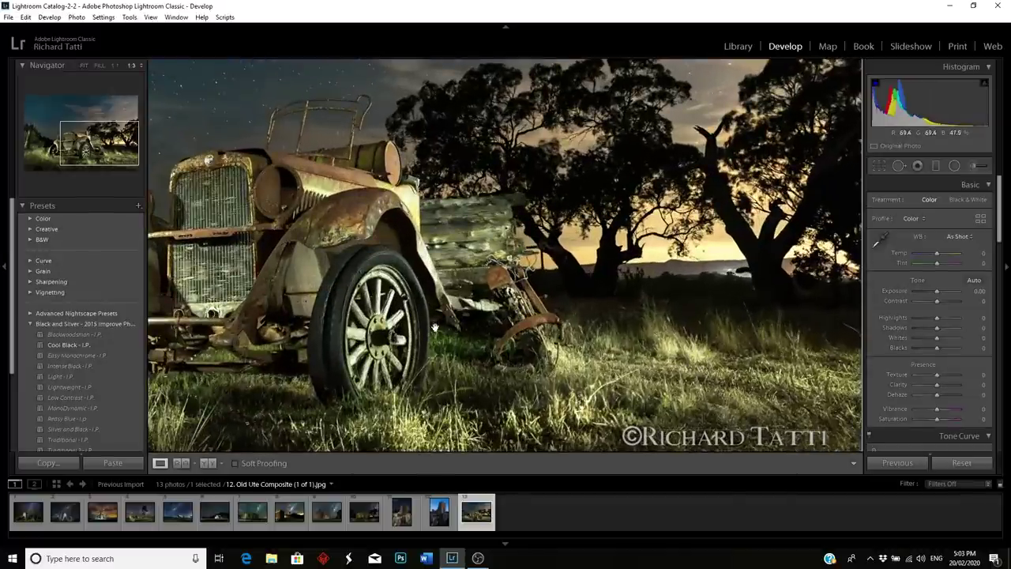
pyautogui.click(114, 65)
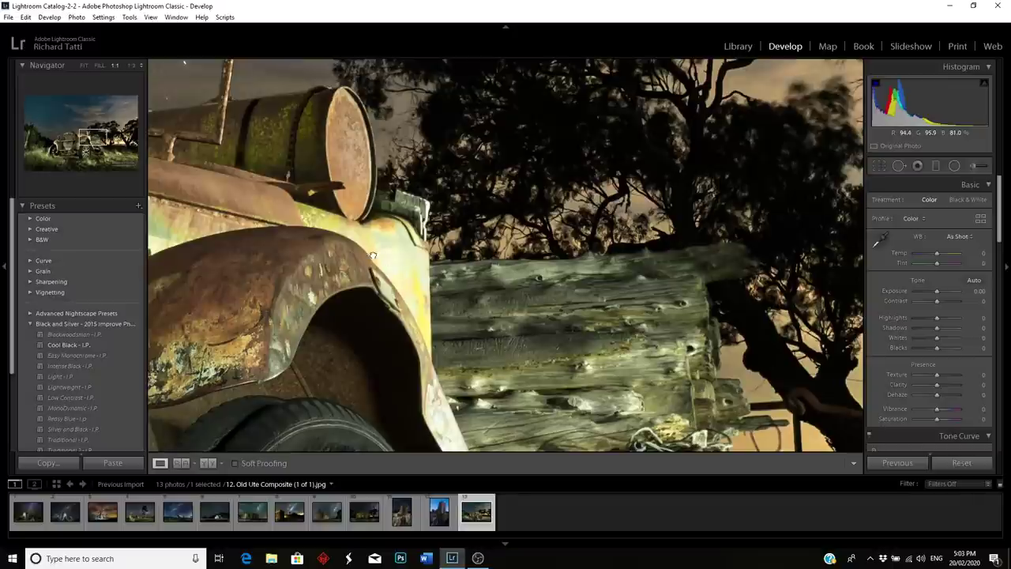
pyautogui.moveTo(376, 255); pyautogui.dragTo(443, 221)
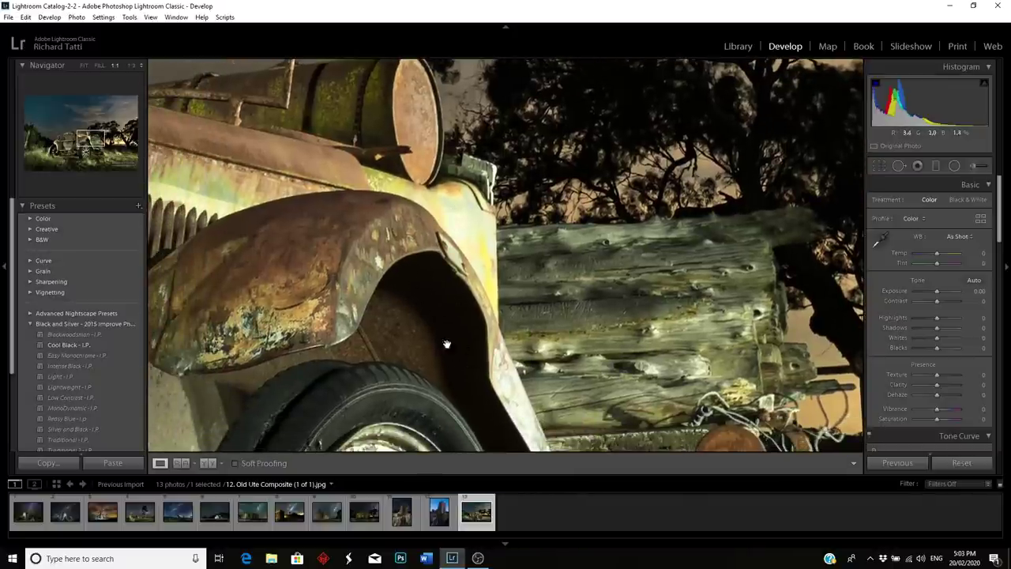
pyautogui.moveTo(331, 239); pyautogui.dragTo(402, 325)
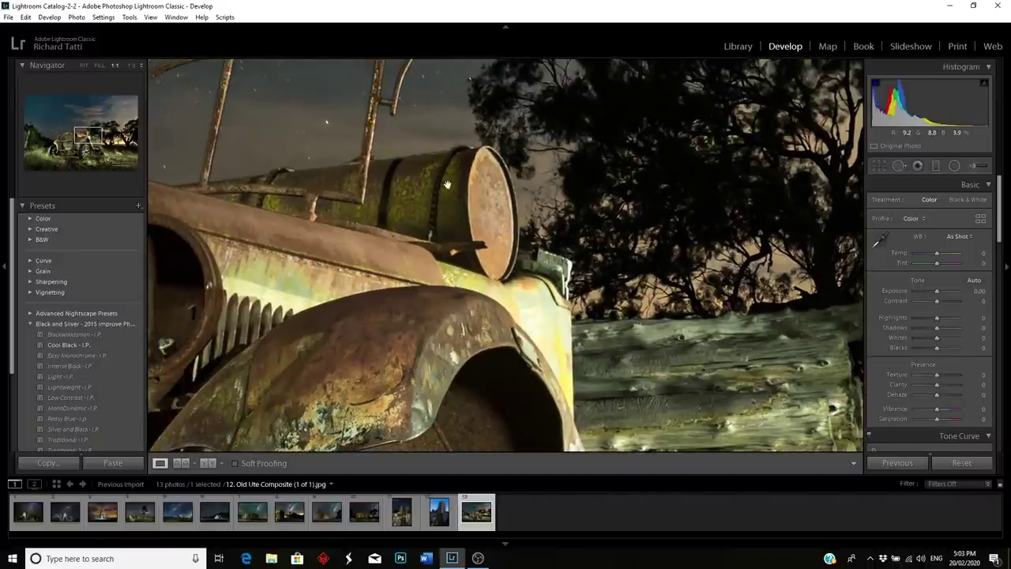
pyautogui.moveTo(154, 253); pyautogui.dragTo(358, 184)
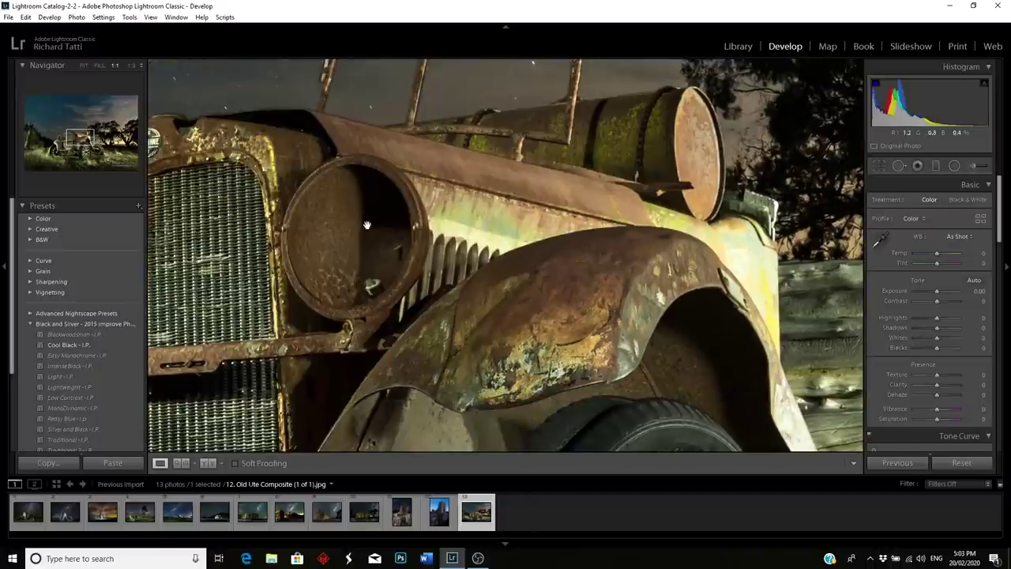